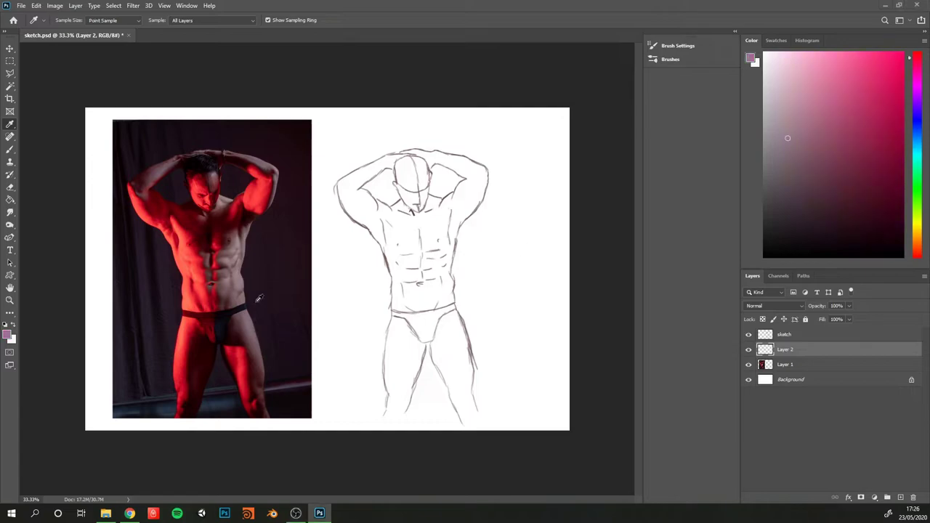
Brush the greyish-pink base over the chest, abdomen, leg and raised arm, then sample bright red from the photo.
key(b)
mouse_move(427, 231)
mouse_down()
mouse_move(401, 379)
mouse_move(395, 336)
mouse_move(395, 417)
mouse_up()
mouse_move(435, 320)
mouse_down()
mouse_move(432, 269)
mouse_move(447, 233)
mouse_move(434, 363)
mouse_move(465, 418)
mouse_move(460, 337)
mouse_move(473, 419)
mouse_up()
mouse_move(407, 255)
mouse_down()
mouse_move(417, 197)
mouse_move(392, 263)
mouse_move(343, 183)
mouse_move(362, 211)
mouse_move(377, 206)
mouse_move(398, 267)
mouse_move(396, 207)
mouse_move(457, 214)
mouse_move(471, 191)
mouse_move(430, 210)
mouse_move(407, 174)
mouse_move(424, 159)
mouse_move(479, 196)
mouse_move(419, 154)
mouse_move(483, 175)
mouse_move(477, 198)
mouse_up()
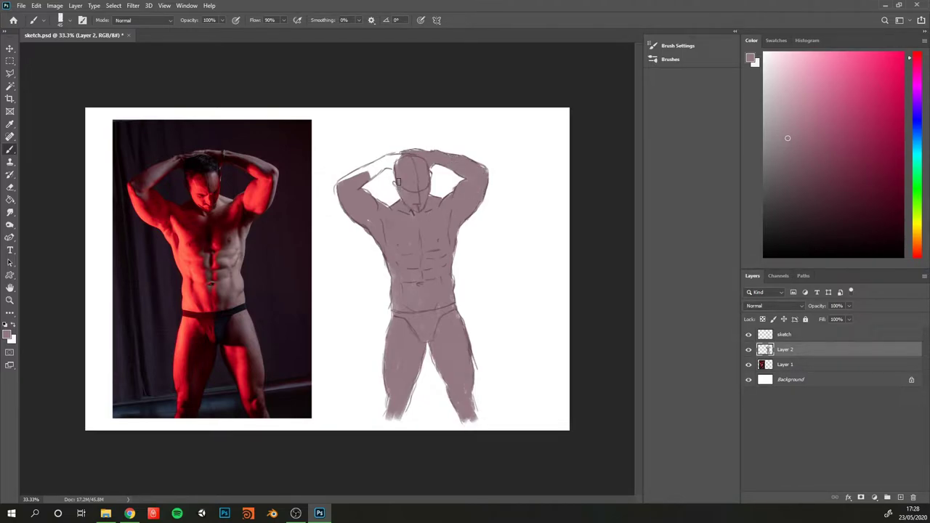
mouse_move(398, 182)
mouse_down()
mouse_move(356, 168)
mouse_move(394, 167)
mouse_up()
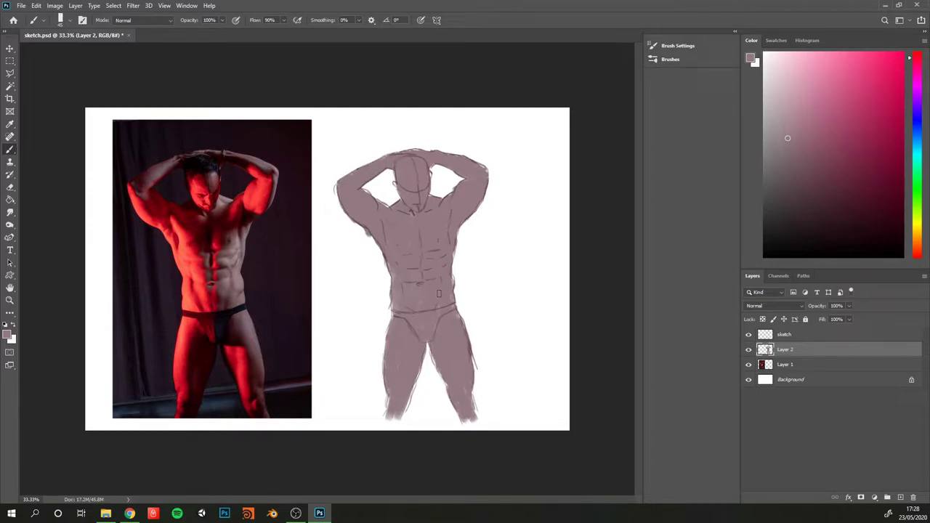
alt+click(188, 248)
Paint red light up the flank, over the left thigh, down the right leg and on the shoulder.
drag(395, 268, 360, 217)
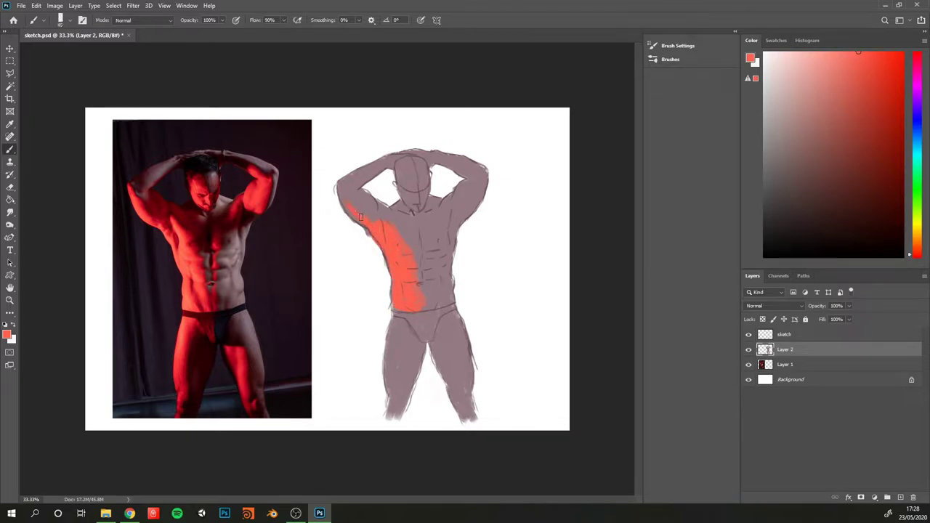
drag(395, 343, 395, 396)
drag(445, 369, 472, 417)
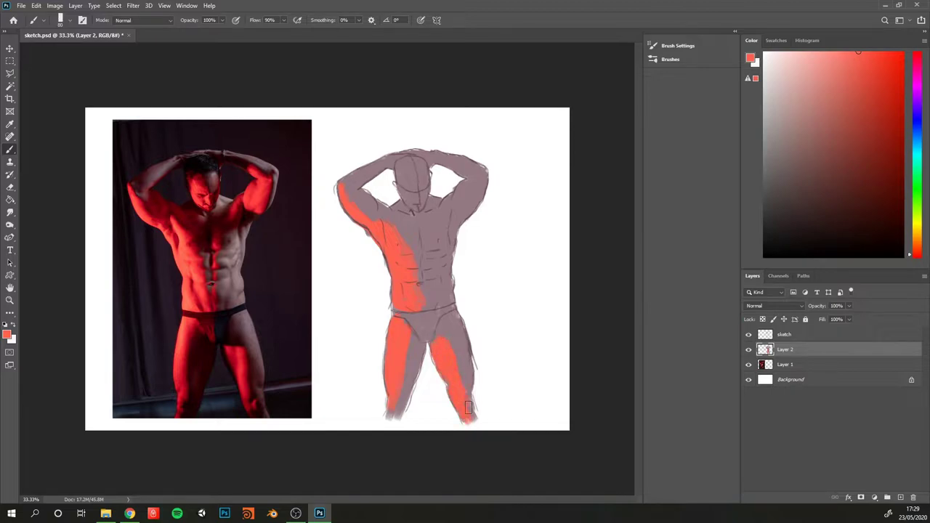
mouse_move(469, 188)
mouse_down()
mouse_move(465, 215)
mouse_move(483, 181)
mouse_move(468, 183)
mouse_up()
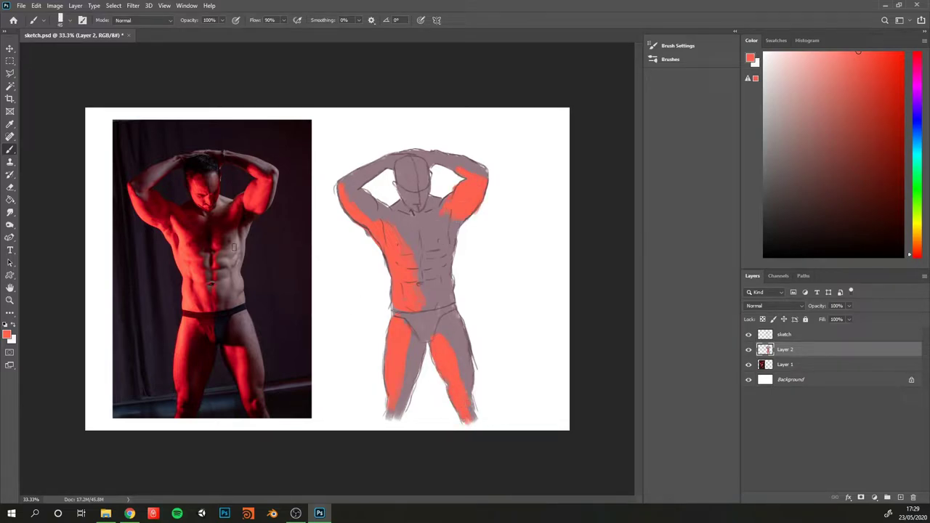
Paint maroon shadows at the armpit, across the chest and down the sternum to the right pectoral.
alt+click(216, 219)
drag(364, 203, 372, 214)
mouse_move(404, 219)
mouse_down()
mouse_move(420, 255)
mouse_move(440, 218)
mouse_move(456, 220)
mouse_move(454, 241)
mouse_up()
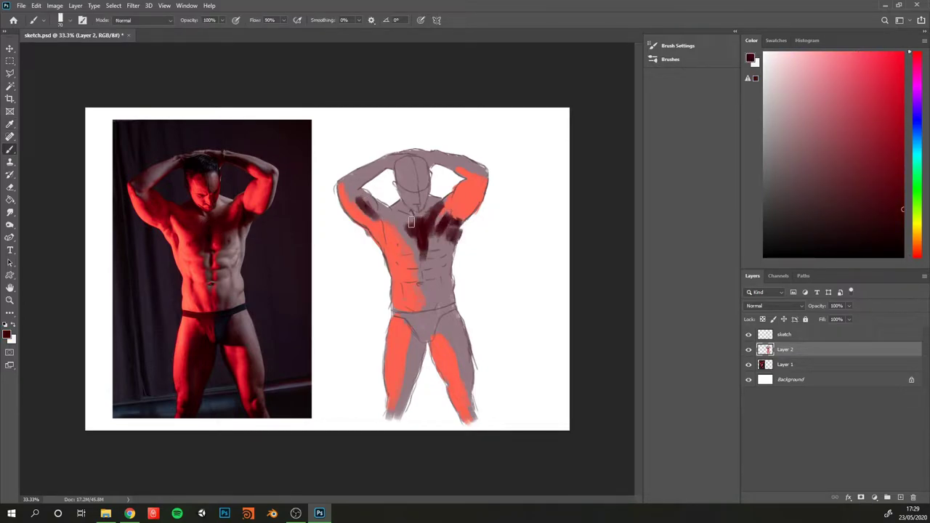
alt+click(186, 208)
mouse_move(379, 204)
mouse_down()
mouse_move(404, 236)
mouse_move(412, 231)
mouse_move(399, 202)
mouse_move(359, 198)
mouse_move(396, 226)
mouse_move(420, 284)
mouse_up()
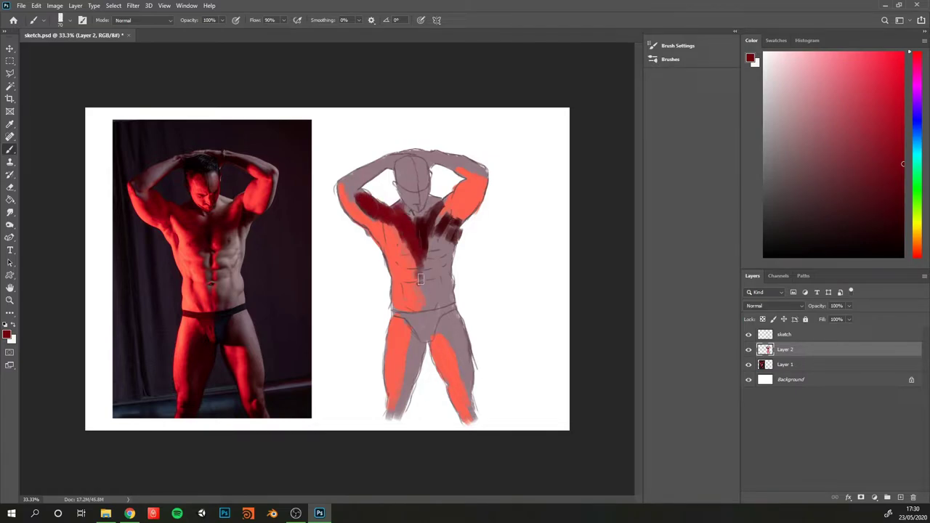
mouse_move(430, 212)
mouse_down()
mouse_move(449, 238)
mouse_move(428, 240)
mouse_up()
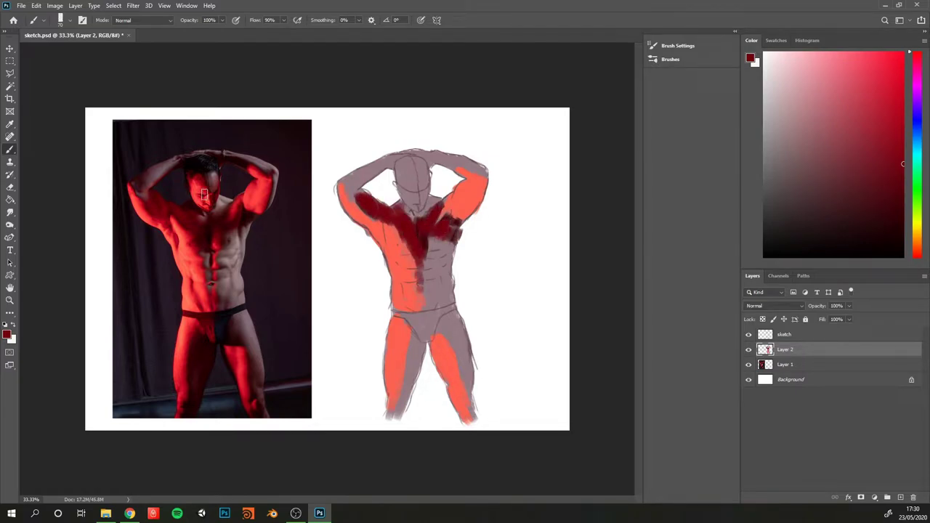
Sample dark maroon, enlarge the brush and paint a dark shadow down the left leg.
alt+click(237, 198)
alt+click(213, 362)
key(bracketright)
key(bracketright)
key(bracketright)
mouse_move(419, 339)
mouse_down()
mouse_move(395, 417)
mouse_move(363, 417)
mouse_up()
Sample a light greyish pink and merge the paint layer into the sketch layer.
scroll(475, 355, down, 1)
scroll(499, 374, up, 2)
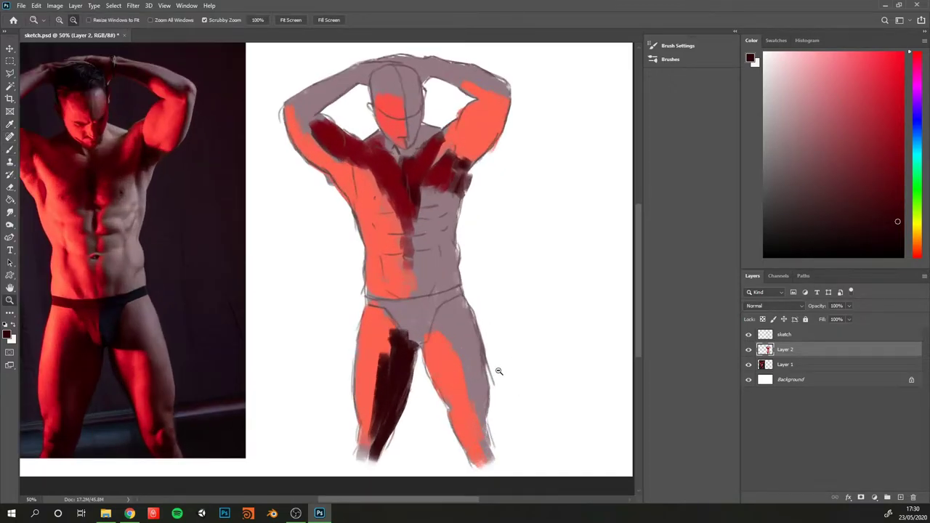
alt+click(144, 329)
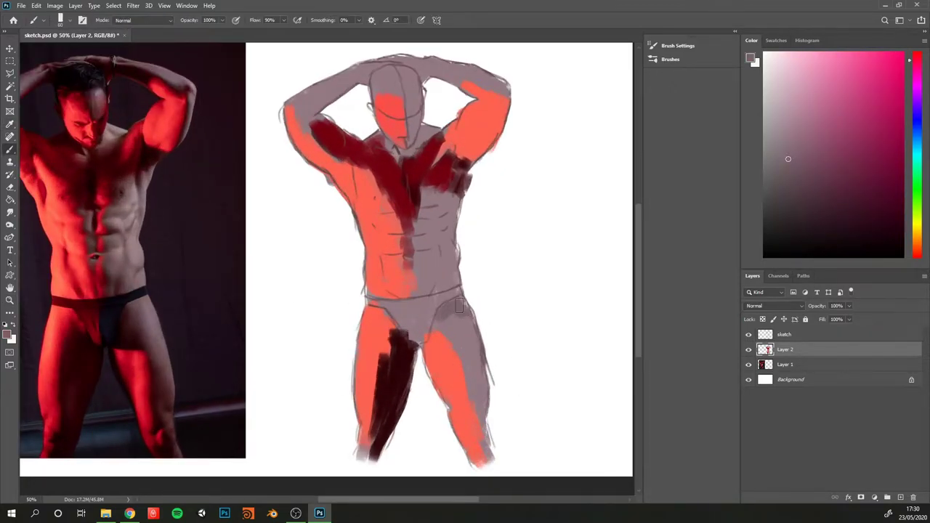
shift+click(784, 334)
right_click(824, 340)
click(726, 380)
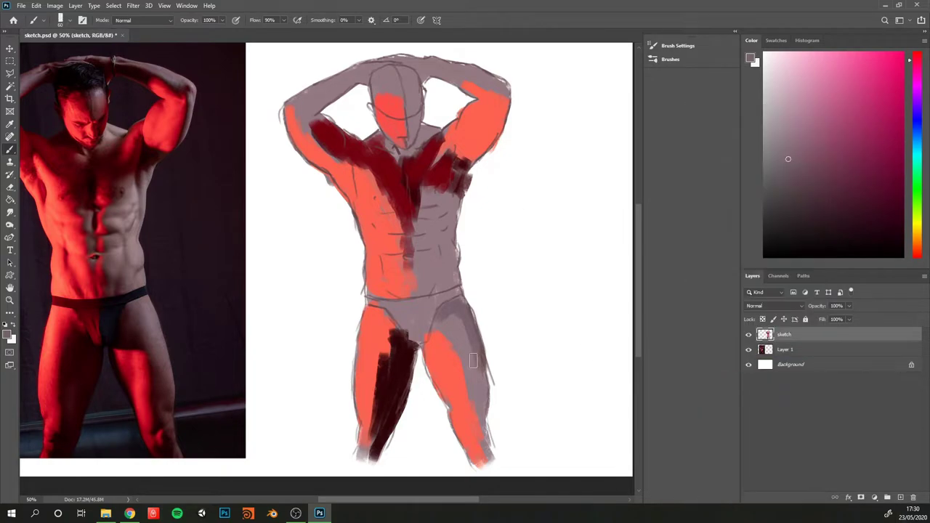
Brush grey-mauve over the right thigh and a near-black block over the crotch.
drag(459, 309, 483, 425)
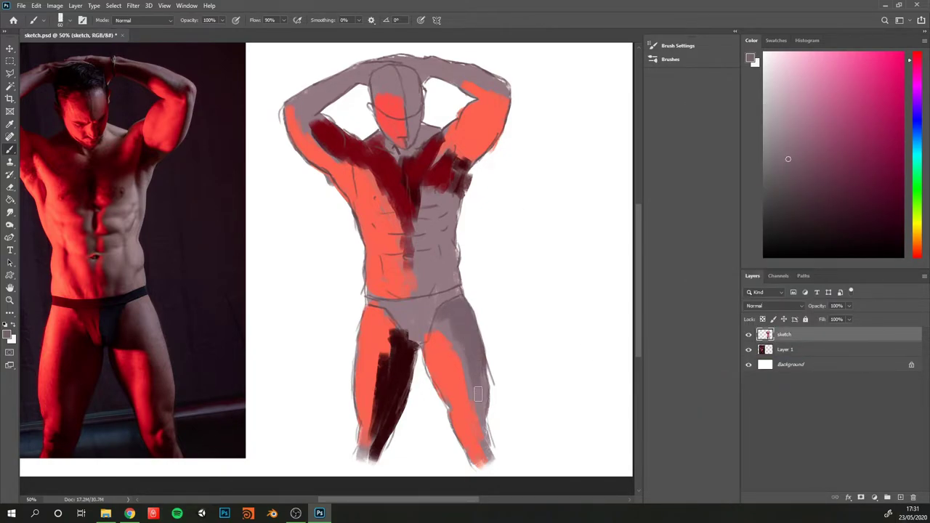
mouse_move(447, 329)
mouse_down()
mouse_move(432, 353)
mouse_move(468, 350)
mouse_up()
alt+click(119, 327)
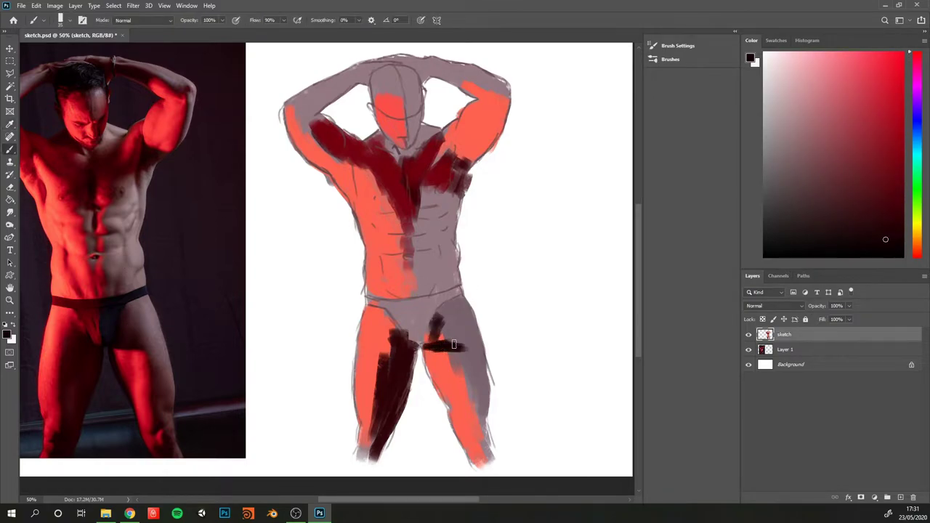
mouse_move(436, 309)
mouse_down()
mouse_move(430, 343)
mouse_move(458, 341)
mouse_move(440, 385)
mouse_move(459, 428)
mouse_move(429, 359)
mouse_move(465, 400)
mouse_move(476, 465)
mouse_up()
Paint red over the inner right thigh, a dark outer-thigh stroke, and blend the upper thigh with mauve.
alt+click(156, 398)
alt+click(139, 386)
drag(443, 359, 476, 450)
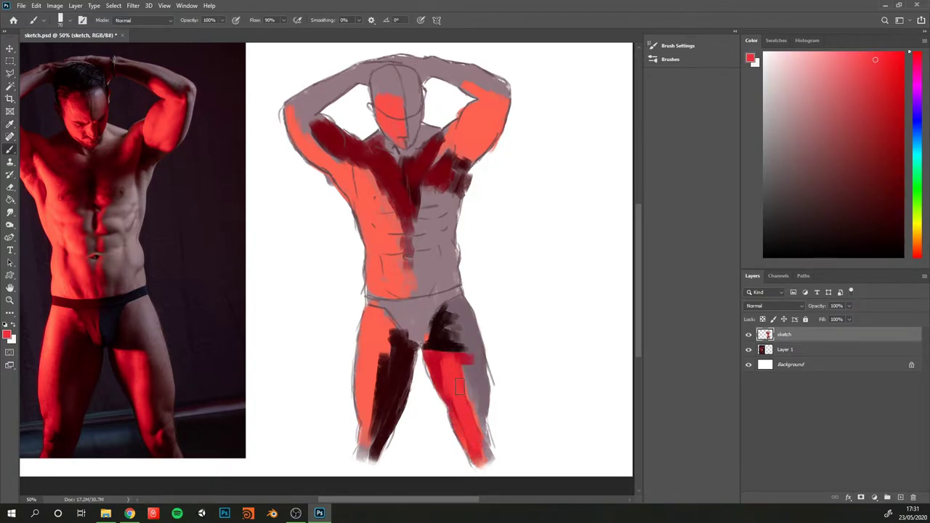
alt+click(178, 382)
mouse_move(472, 414)
mouse_down()
mouse_move(484, 391)
mouse_move(483, 464)
mouse_up()
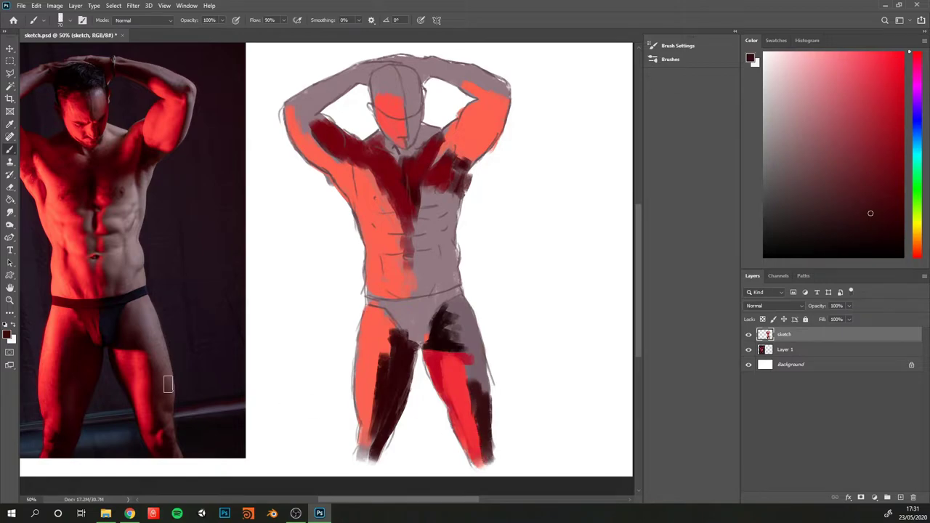
alt+click(168, 385)
mouse_move(483, 398)
mouse_down()
mouse_move(472, 340)
mouse_move(486, 418)
mouse_move(446, 309)
mouse_up()
drag(458, 348, 472, 397)
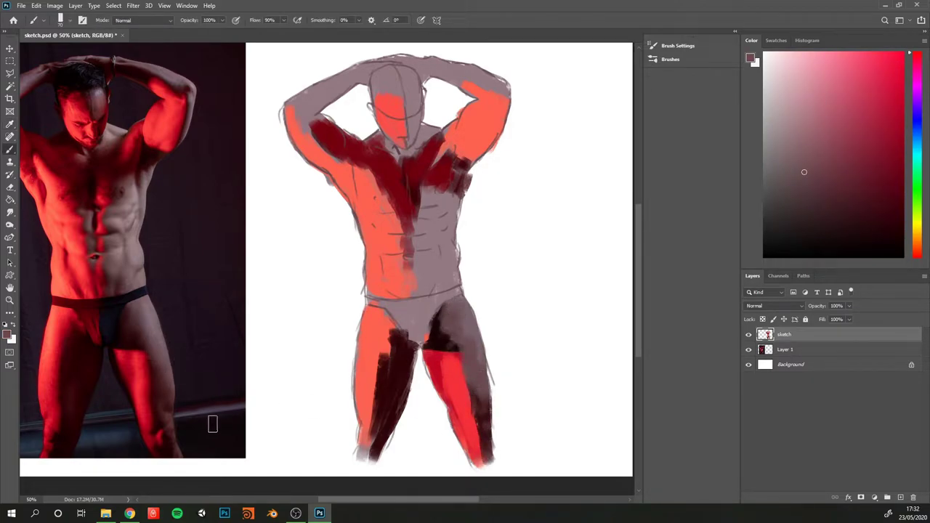
With a smaller brush, paint a thin near-black stroke and red strokes down the inner right leg.
alt+click(209, 377)
key(bracketleft)
drag(427, 351, 465, 451)
alt+click(113, 354)
drag(433, 351, 456, 408)
Sample several reds and paint more red and darker red strokes down the right leg.
alt+click(102, 350)
alt+click(128, 351)
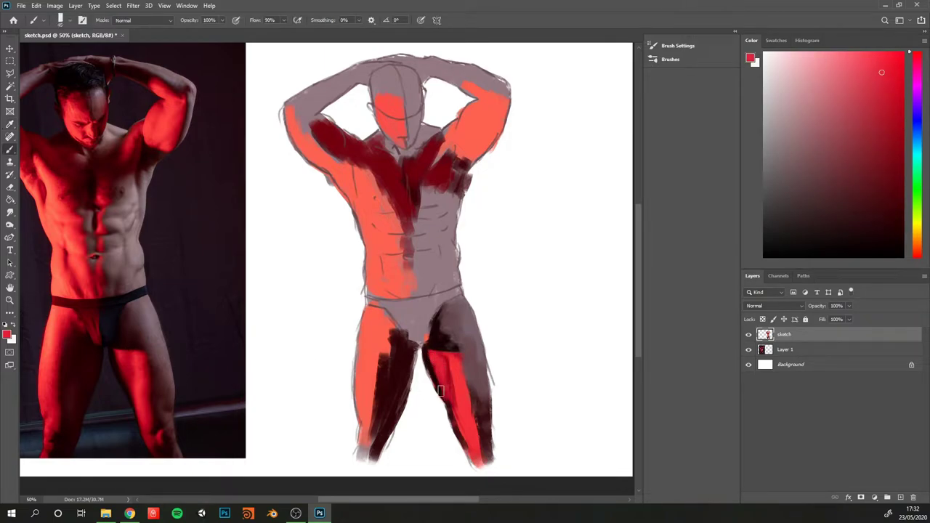
alt+click(154, 363)
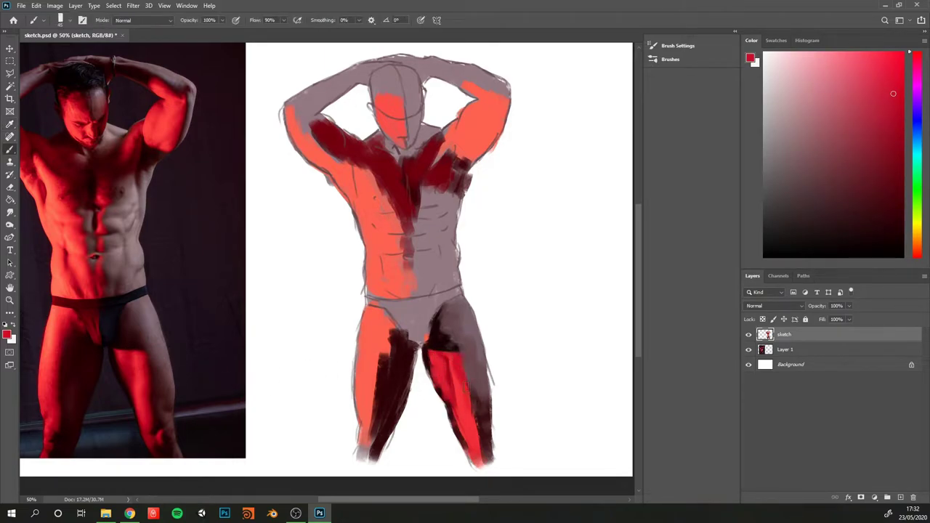
drag(467, 388, 465, 428)
alt+click(174, 367)
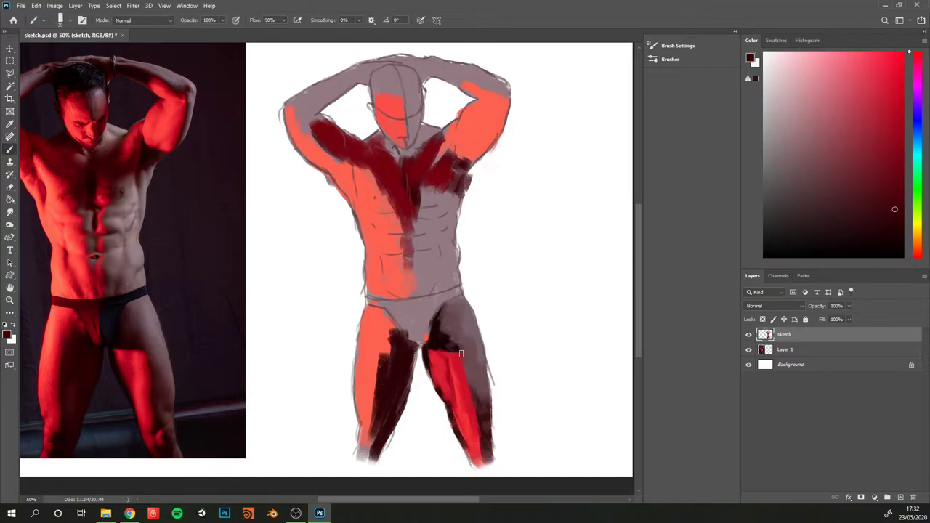
drag(460, 353, 477, 427)
drag(469, 376, 469, 418)
Add darker and lighter red strokes on the right leg, down to the lower leg.
alt+click(167, 382)
drag(462, 352, 493, 414)
alt+click(154, 357)
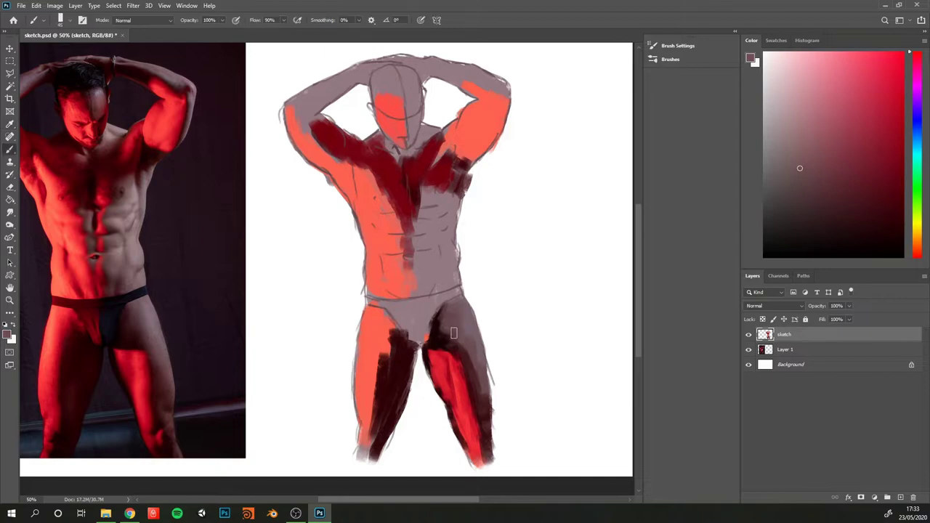
drag(465, 353, 485, 377)
alt+click(154, 422)
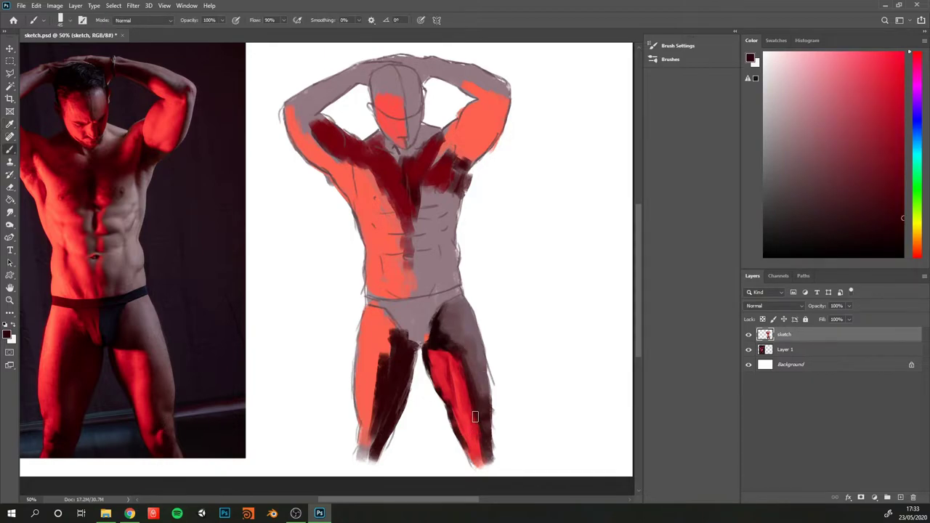
drag(467, 411, 483, 436)
With dark brown and a larger brush, darken the lower leg and ankle in near-black red.
alt+click(176, 434)
alt+click(171, 417)
drag(485, 420, 491, 464)
drag(478, 345, 487, 385)
key(bracketright)
key(bracketright)
alt+click(159, 446)
drag(484, 453, 471, 407)
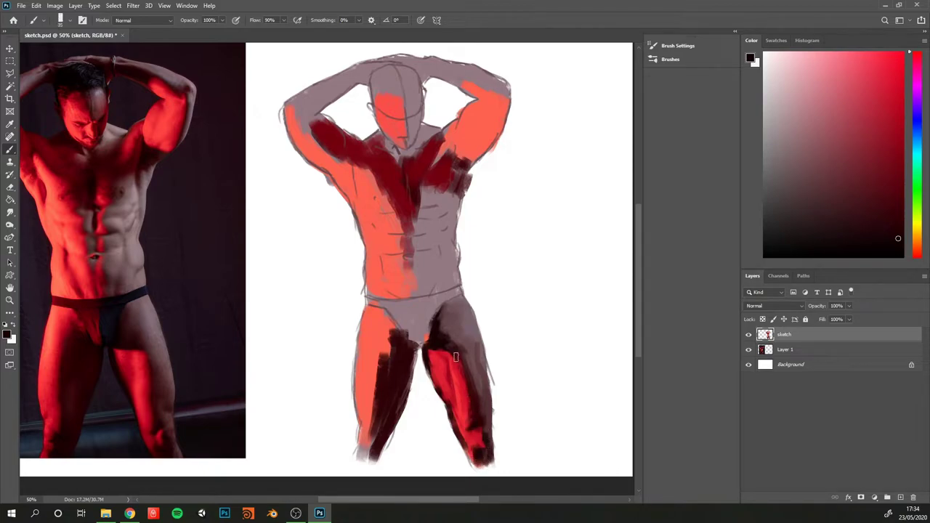
Paint red on the right thigh and muted pinkish grey over the right upper thigh.
alt+click(134, 380)
drag(450, 356, 451, 398)
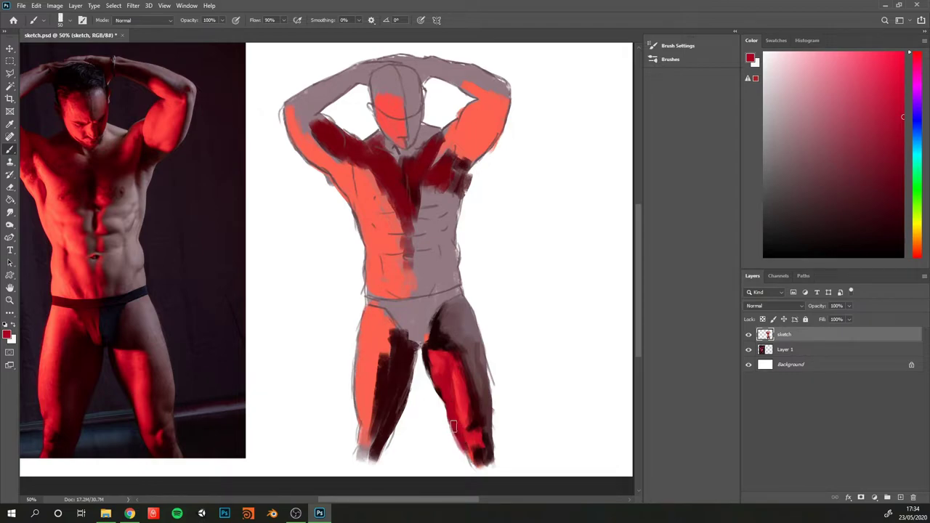
key(alt)
alt+click(146, 399)
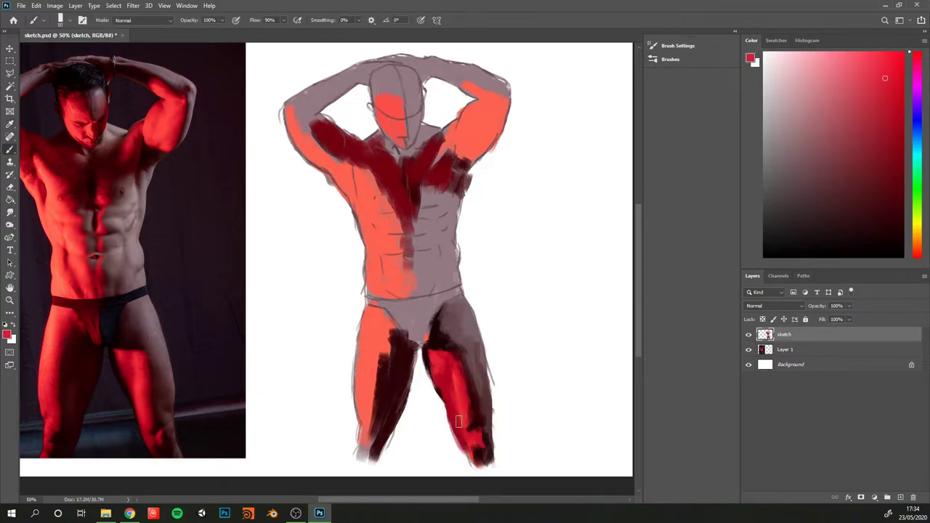
alt+click(161, 367)
drag(458, 308, 477, 370)
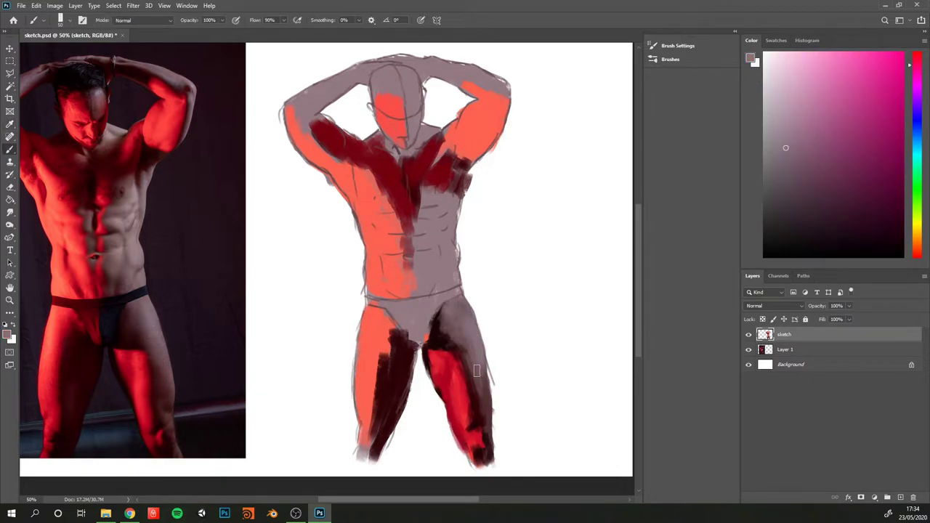
Pick a dark red-brown from the photo and paint dark shading down the left leg.
alt+click(132, 351)
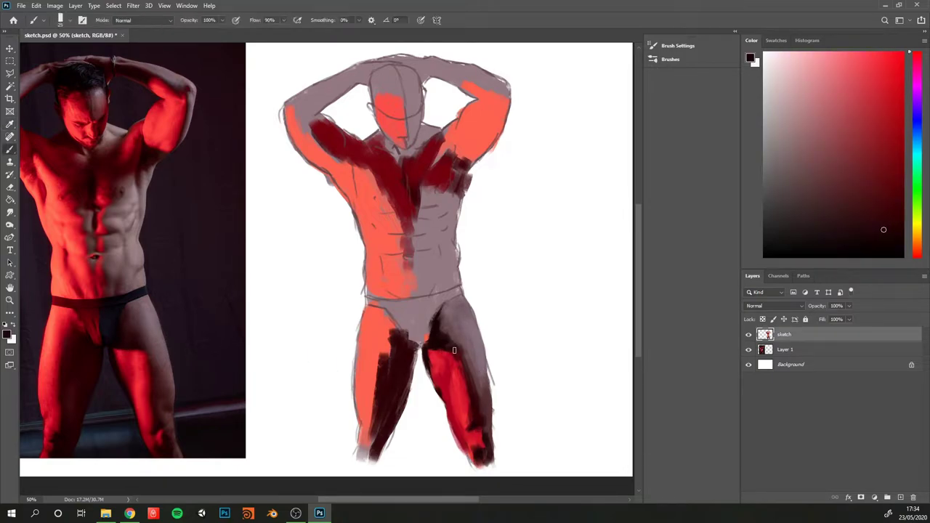
key(i)
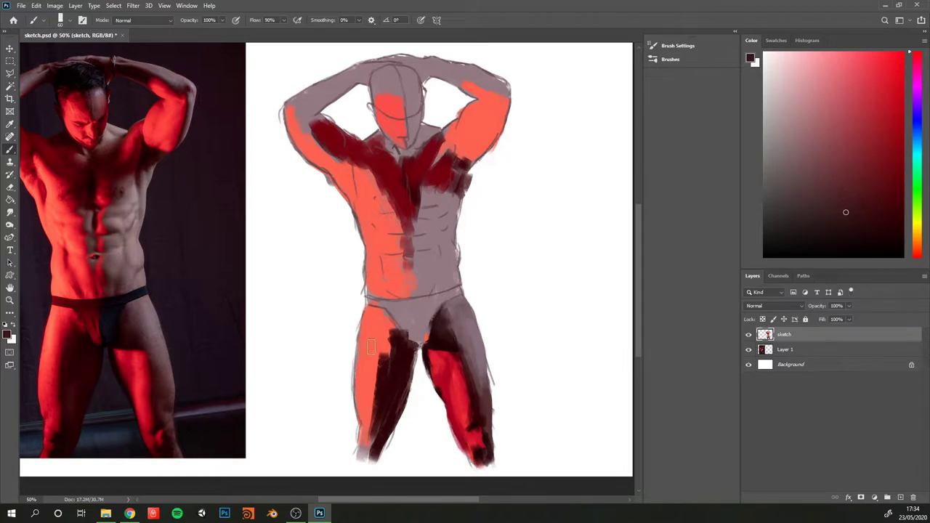
click(144, 309)
key(b)
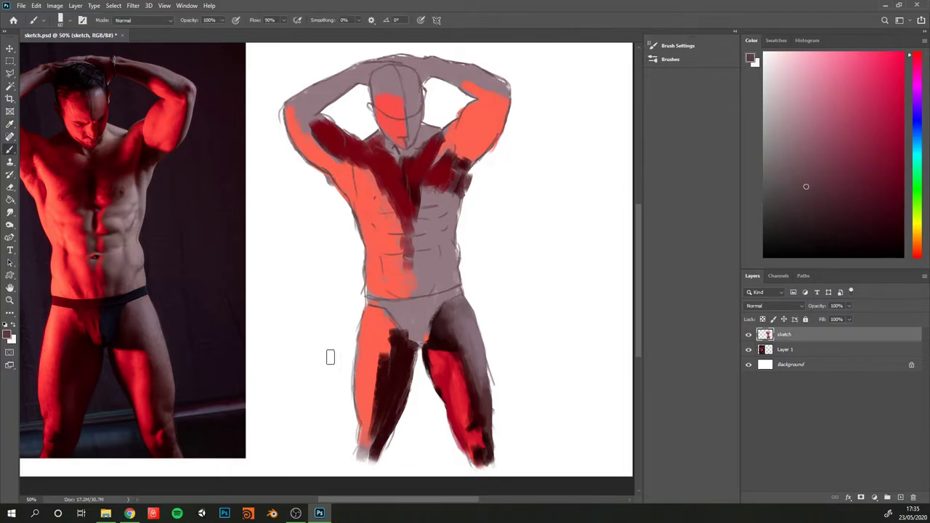
alt+click(85, 369)
drag(404, 360, 374, 460)
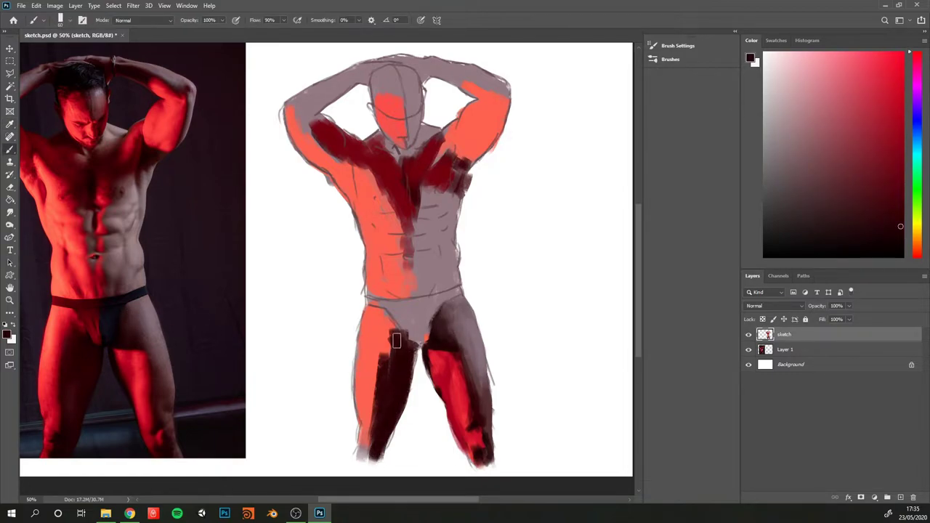
drag(399, 342, 389, 320)
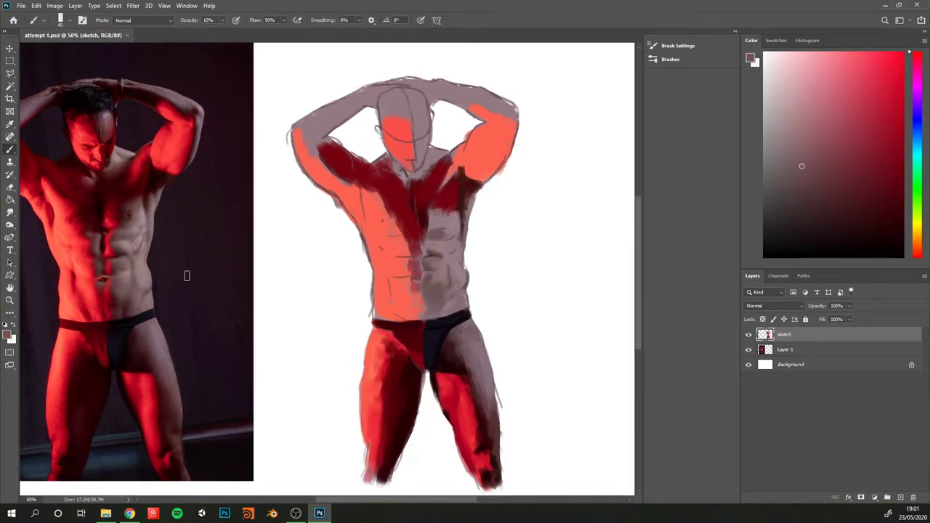
Sample a skin tone from the photo and drag the brush opacity up toward 100%.
key(i)
click(129, 265)
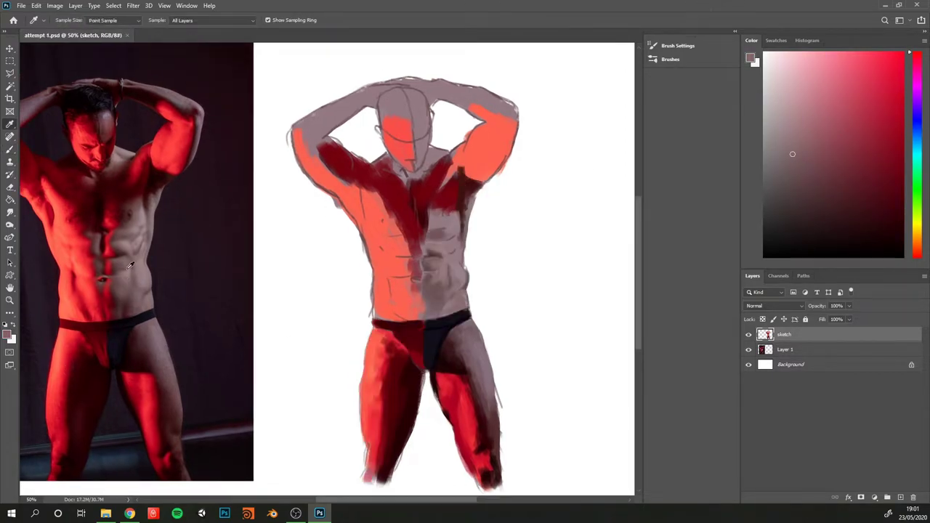
key(b)
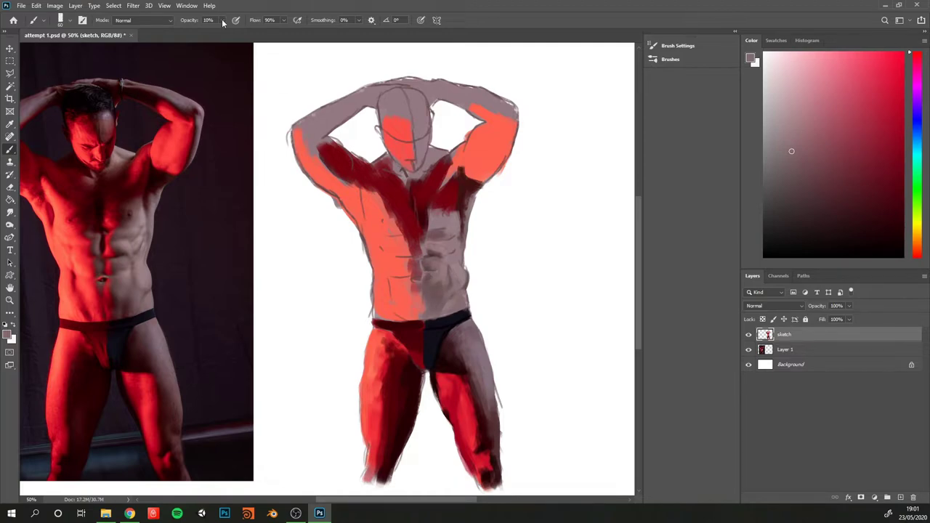
drag(223, 20, 430, 279)
Sample several torso skin tones from the reference photo.
alt+click(135, 287)
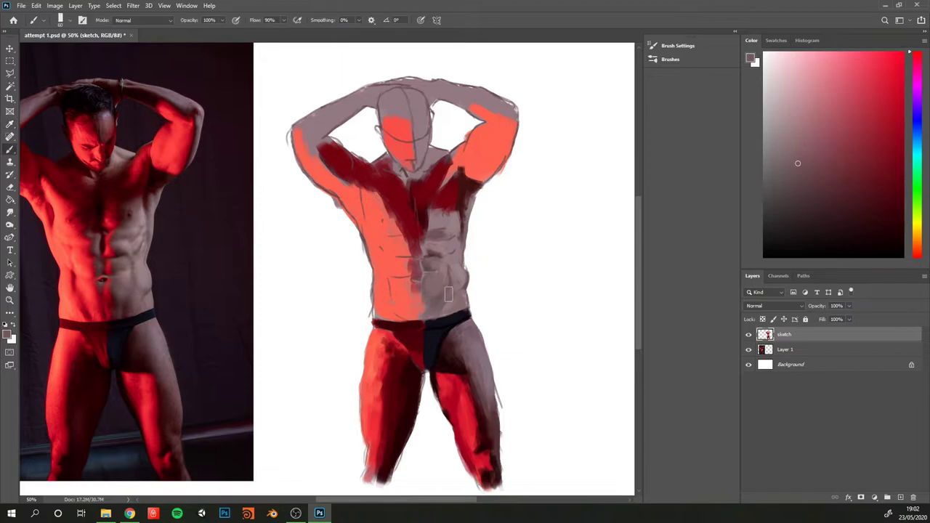
alt+click(120, 301)
alt+click(135, 305)
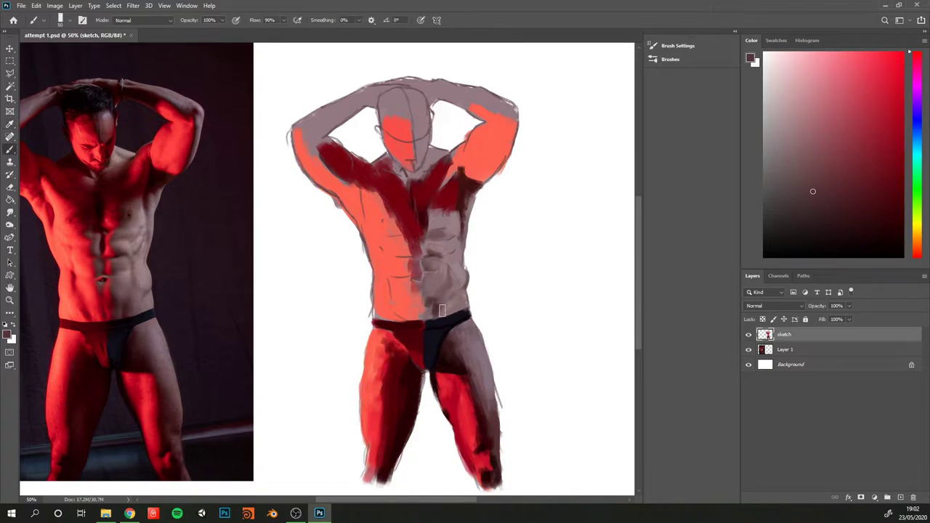
alt+click(144, 315)
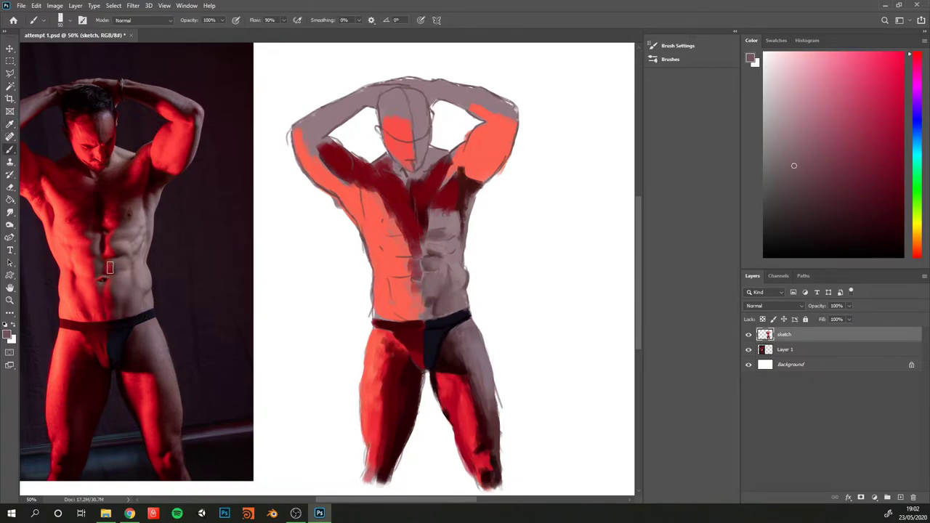
key(alt)
Compare lighter and darker skin tones and a light mauve-grey, fine-tuning the skin colour.
alt+click(131, 269)
alt+click(120, 289)
alt+click(122, 256)
alt+click(122, 250)
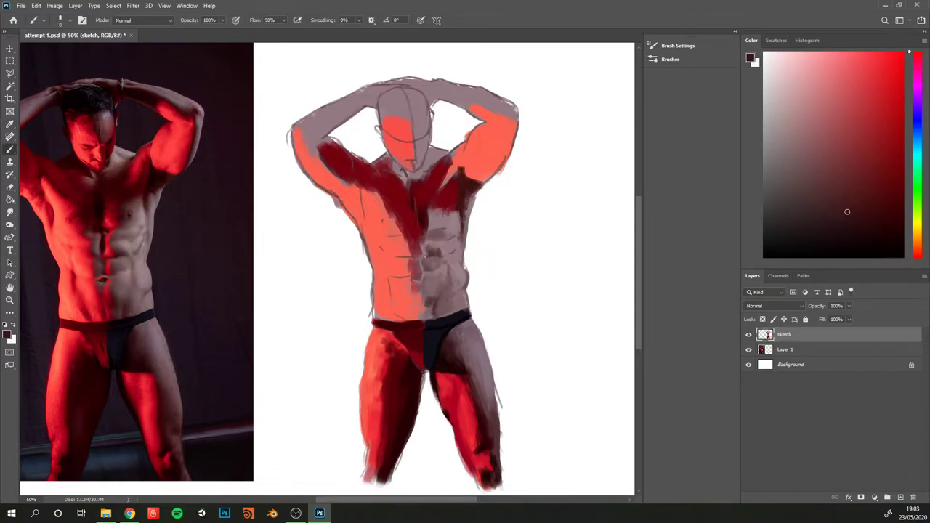
alt+click(433, 255)
alt+click(136, 245)
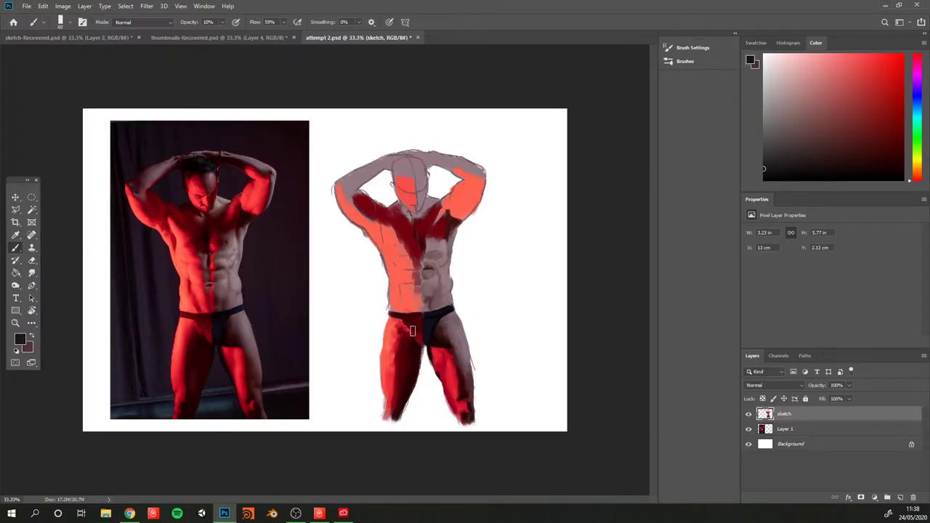
Pick a red and set the brush opacity to about 99%.
scroll(412, 331, up, 1)
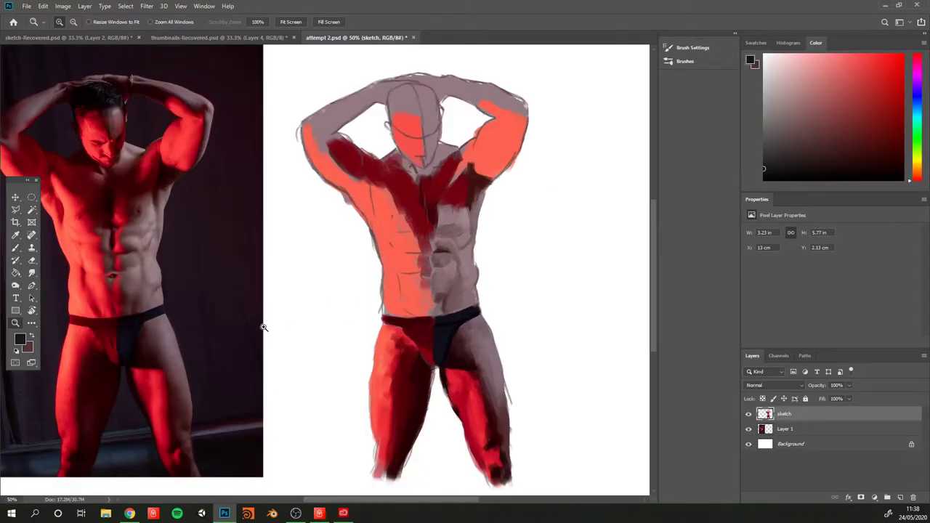
alt+click(396, 344)
click(222, 21)
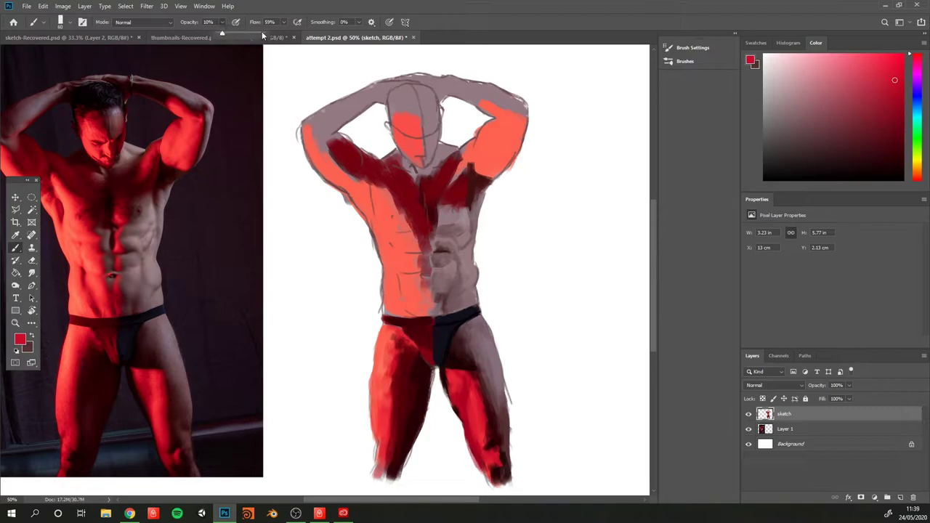
click(398, 344)
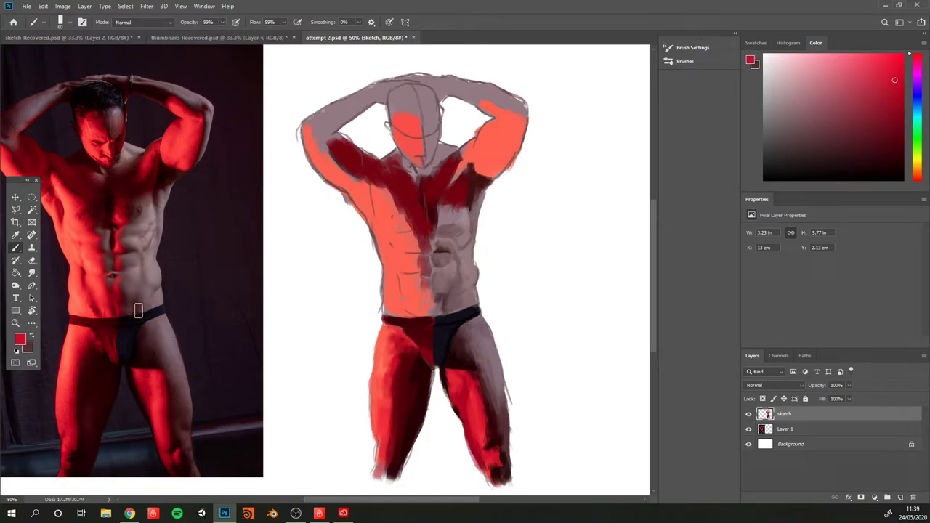
Sample several lighter and darker skin tones from the reference photo.
key(i)
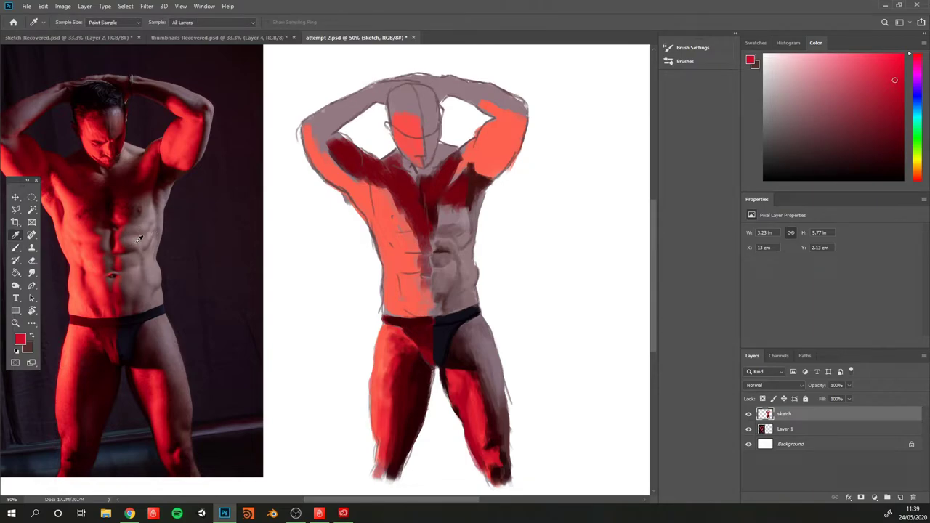
click(140, 239)
key(b)
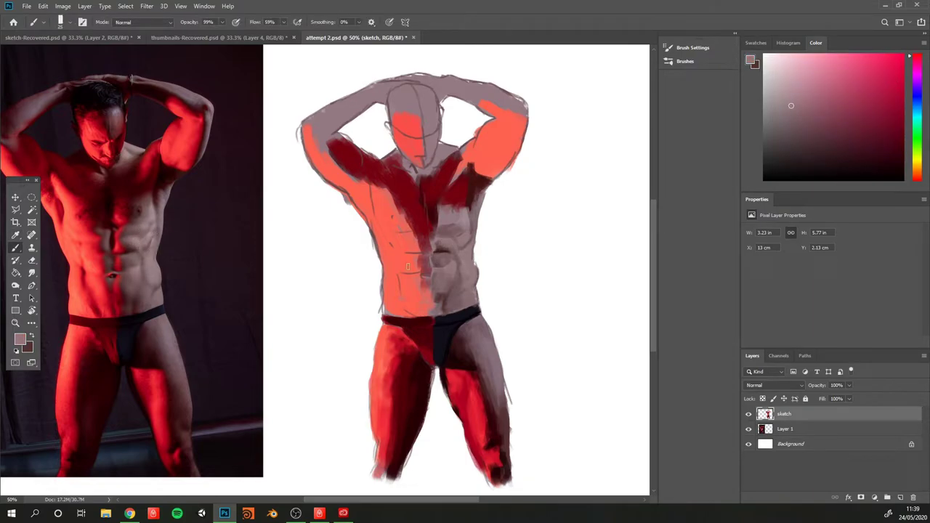
alt+click(138, 264)
alt+click(140, 307)
alt+click(138, 290)
Try dark reds and greyish pink, then paint bright red near the figure's right armpit.
alt+click(166, 200)
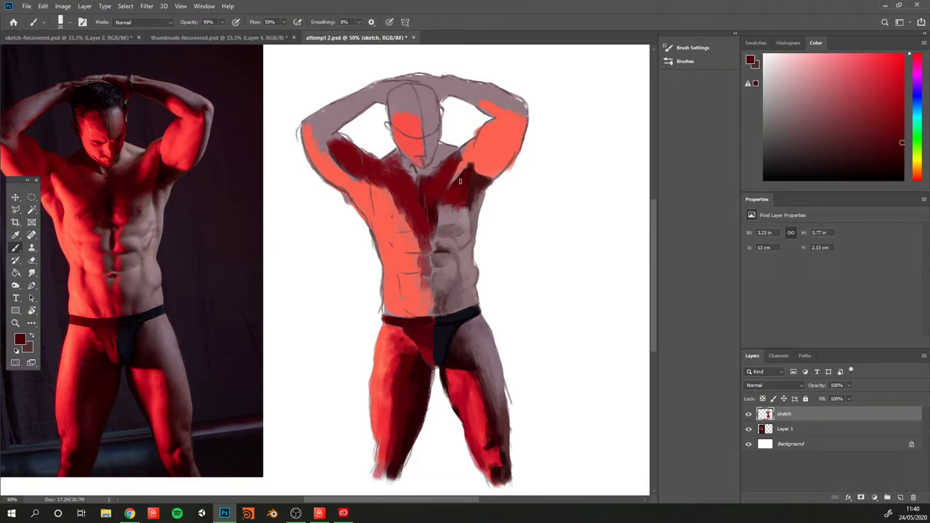
alt+click(260, 184)
alt+click(168, 201)
alt+click(166, 211)
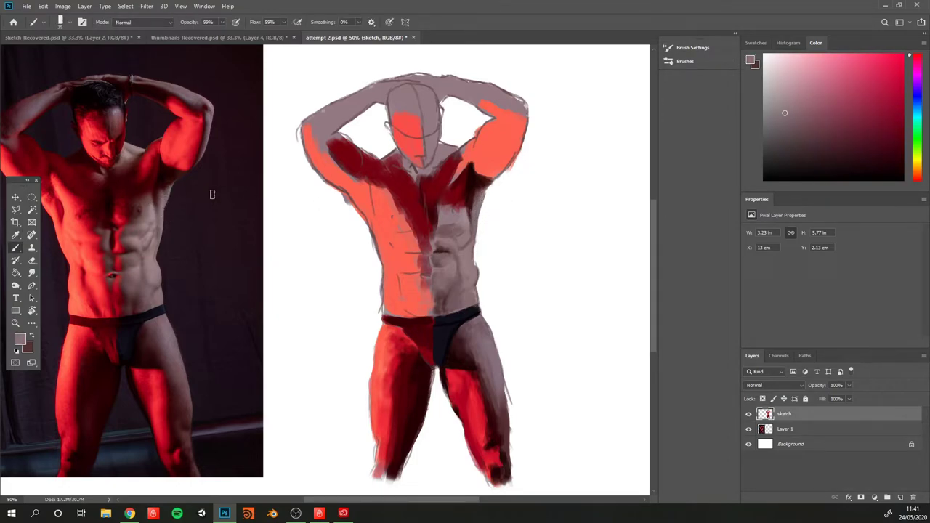
alt+click(147, 163)
drag(469, 146, 448, 182)
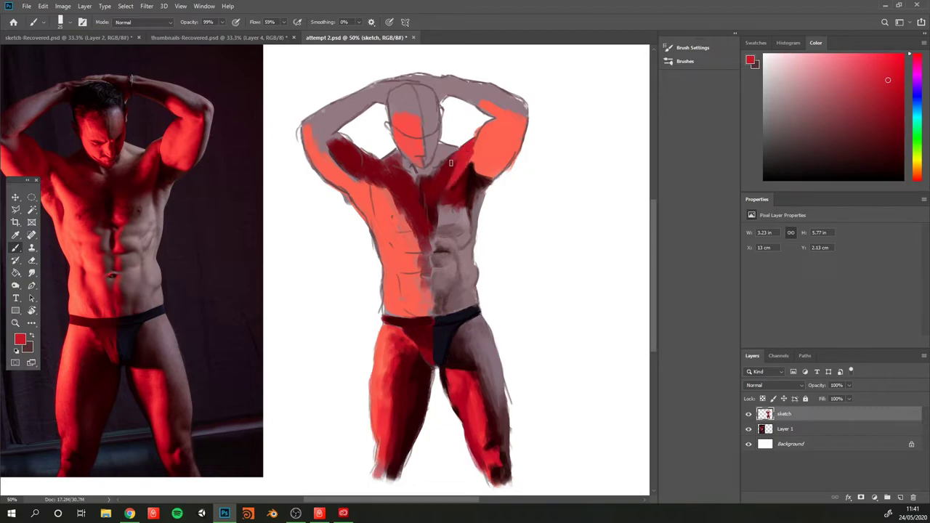
Cover the right armpit and pectoral with dark red shadow.
alt+click(145, 180)
drag(469, 159, 456, 184)
alt+click(137, 171)
alt+click(137, 186)
drag(440, 185, 446, 195)
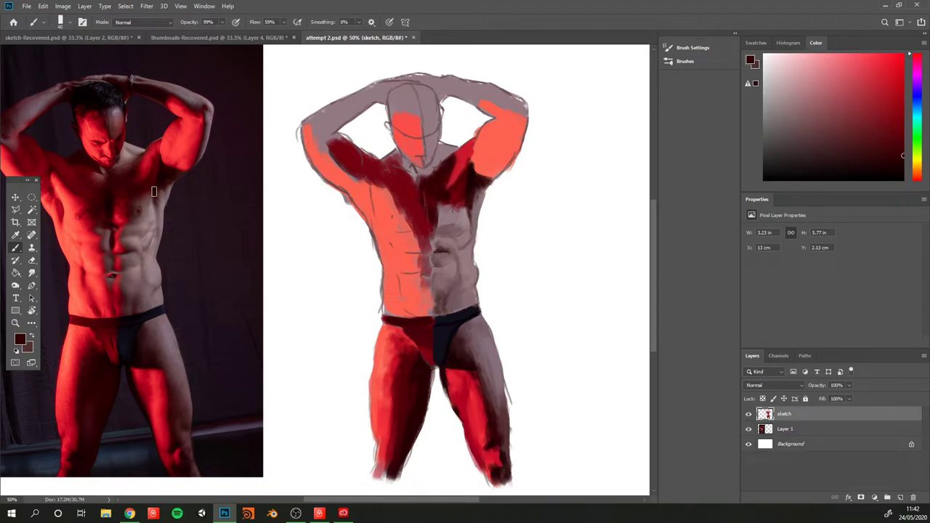
Add more dark red and a small reddish-brown mark across the right chest.
alt+click(124, 212)
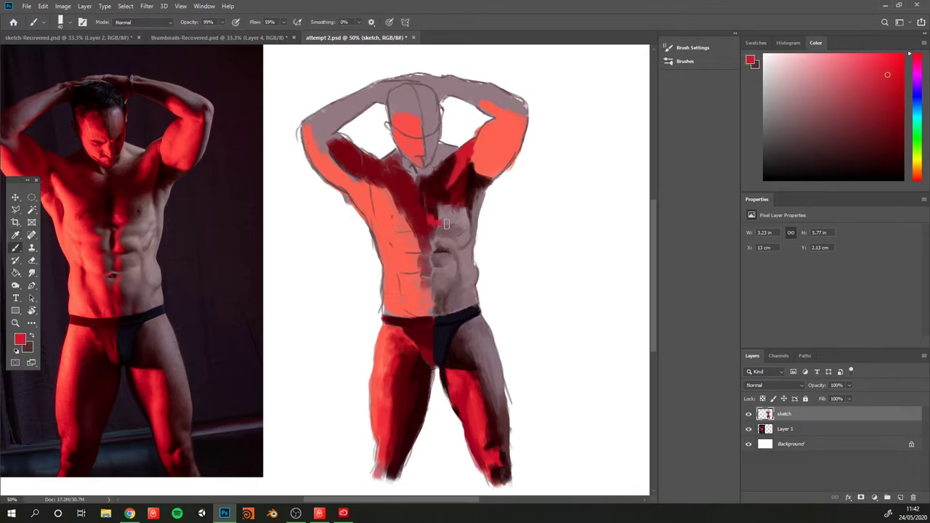
alt+click(128, 204)
drag(442, 208, 438, 187)
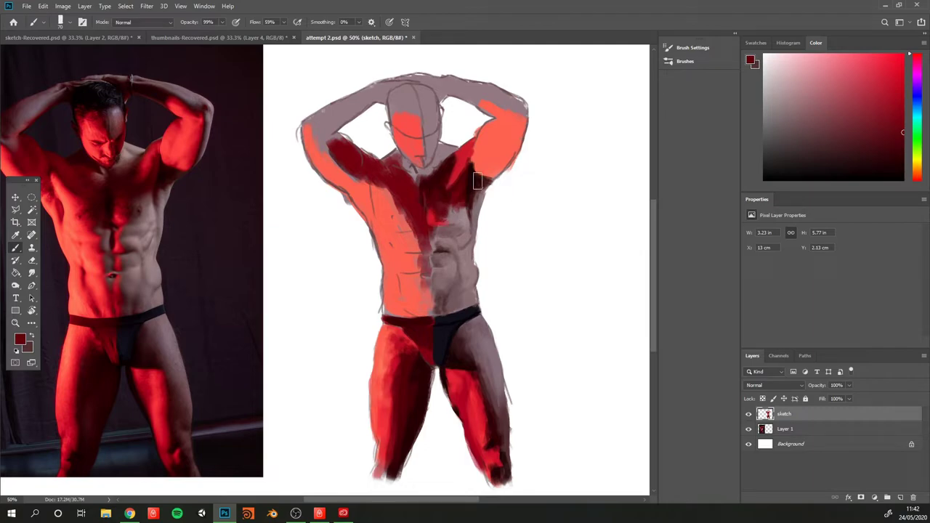
alt+click(150, 202)
alt+click(143, 207)
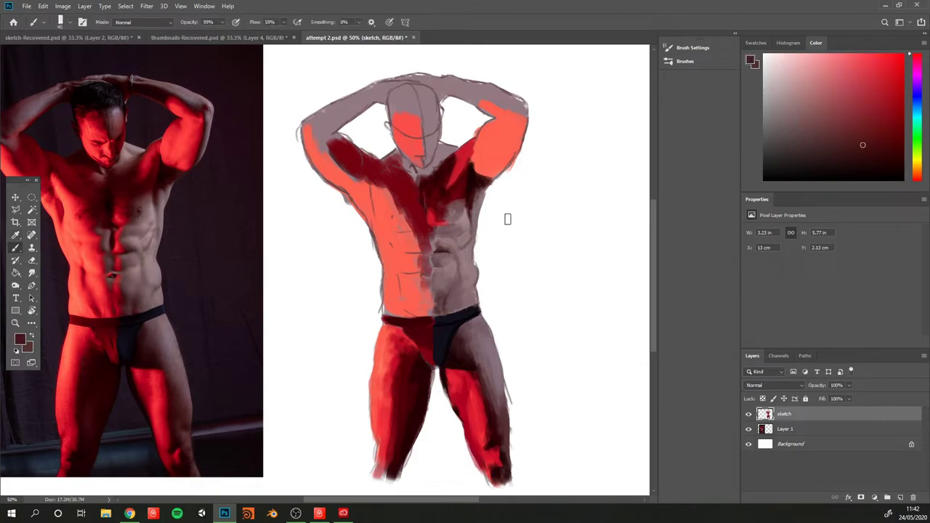
drag(452, 209, 455, 215)
alt+click(423, 190)
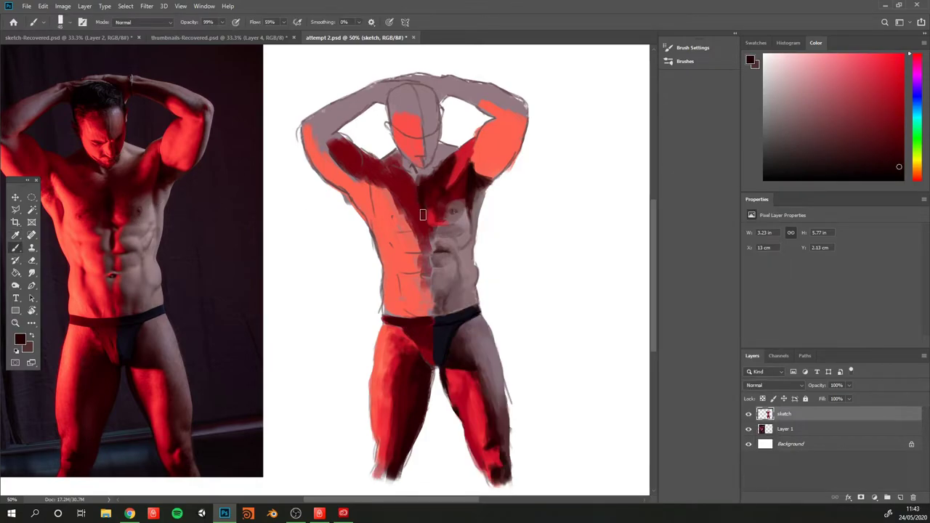
Sample pinkish-grey and red tones from the reference photo and set brush opacity to 100%.
click(120, 500)
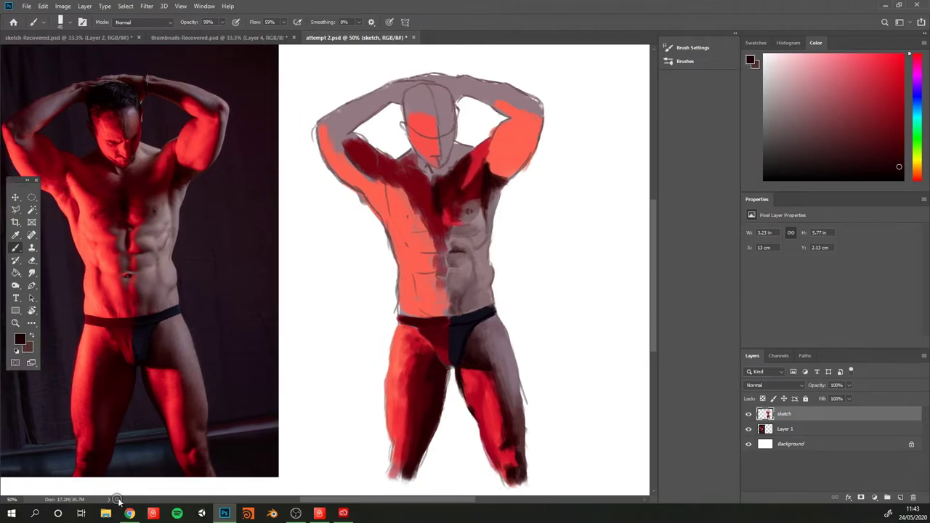
alt+click(507, 207)
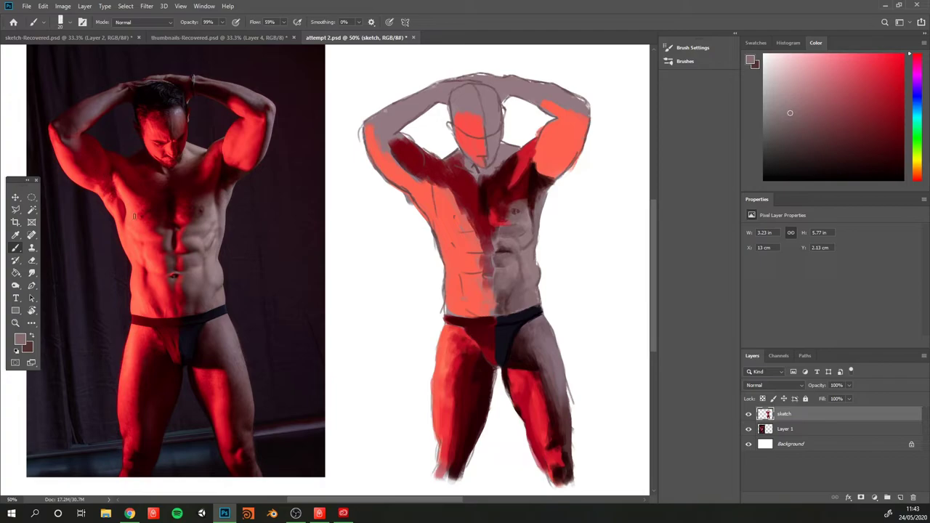
alt+click(231, 155)
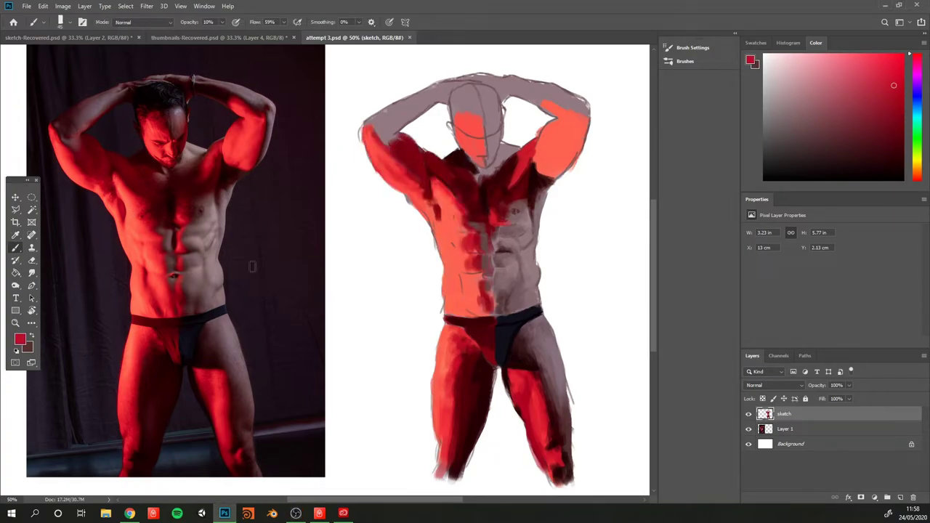
alt+click(168, 248)
key(0)
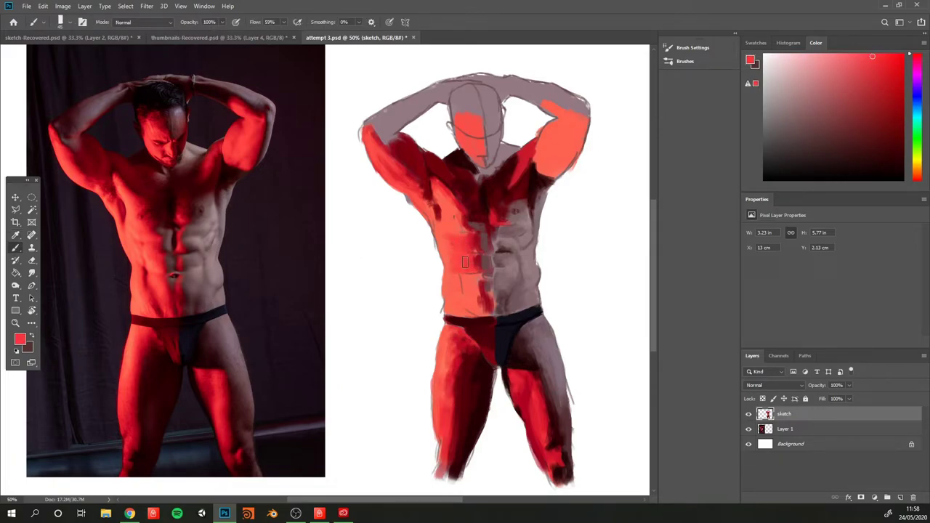
Paint the left torso with alternating dark, bright and brownish-pink reds from the photo.
alt+click(149, 258)
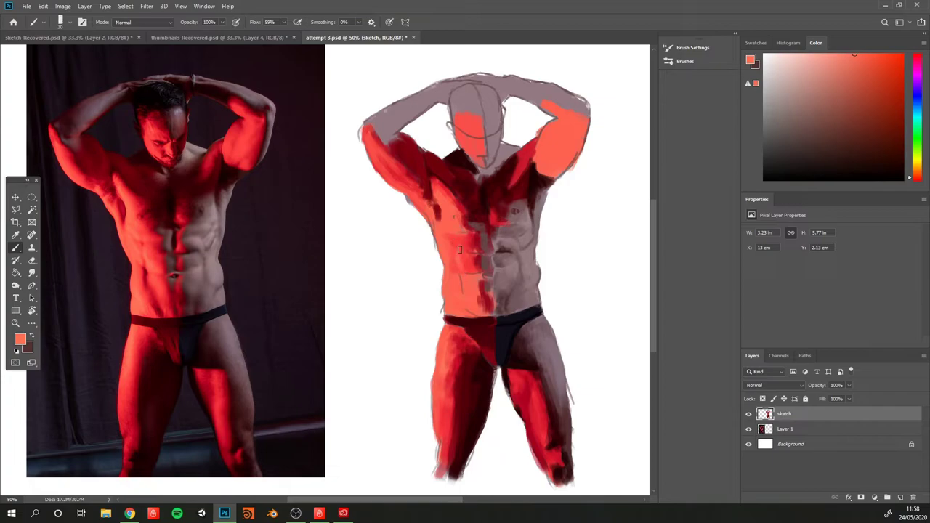
alt+click(162, 250)
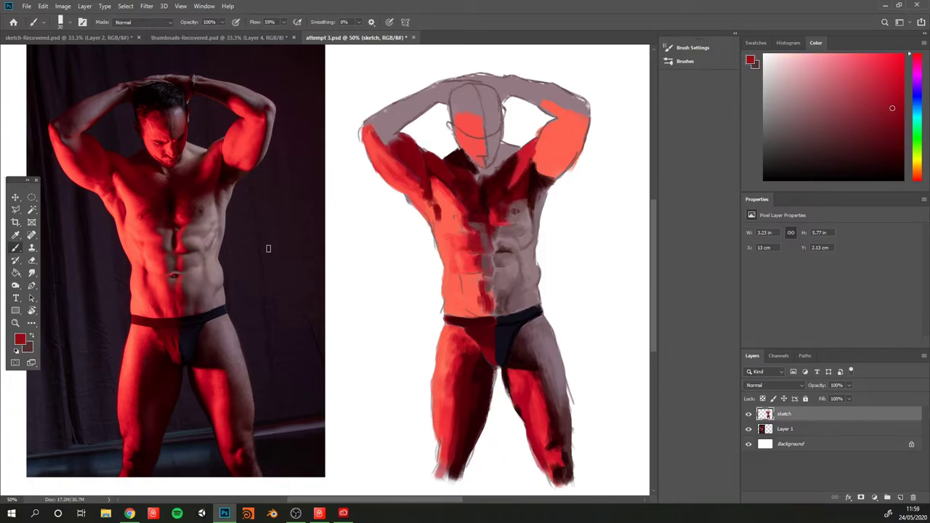
alt+click(165, 251)
alt+click(150, 248)
alt+click(163, 252)
alt+click(483, 247)
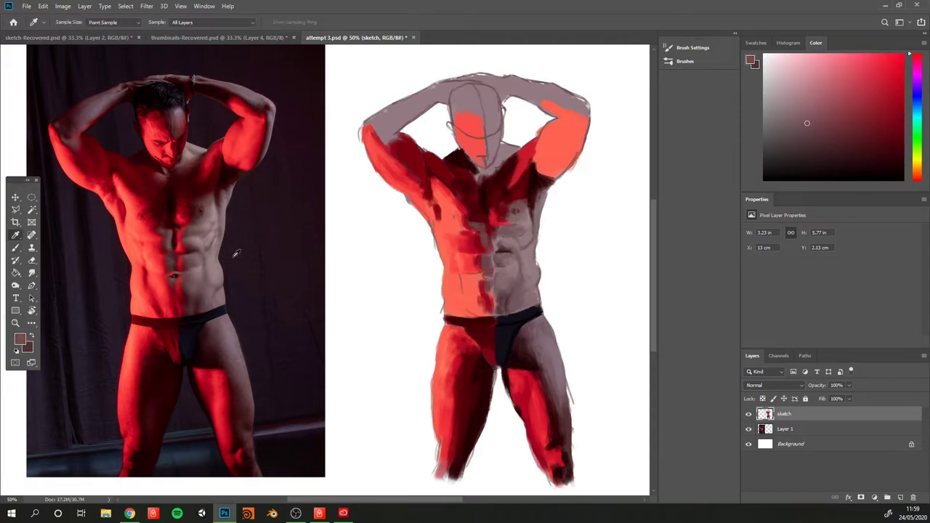
alt+click(164, 263)
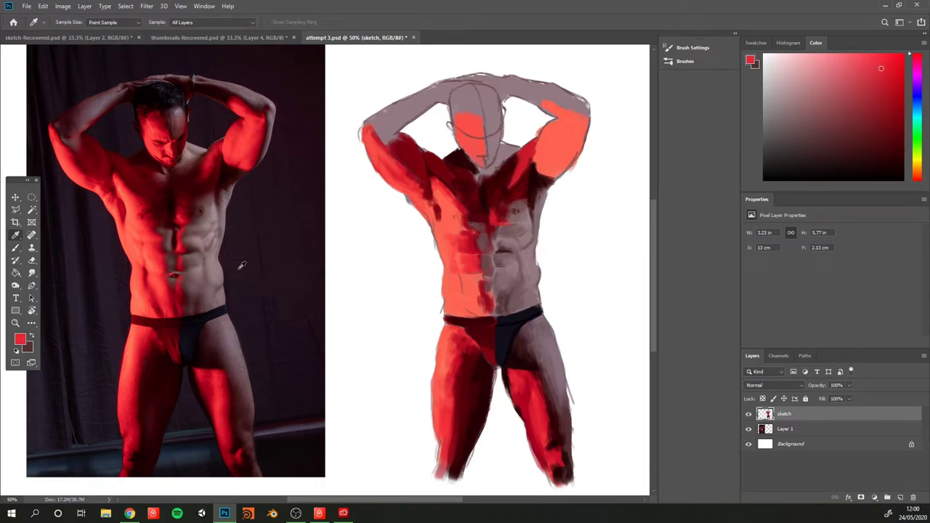
alt+click(166, 263)
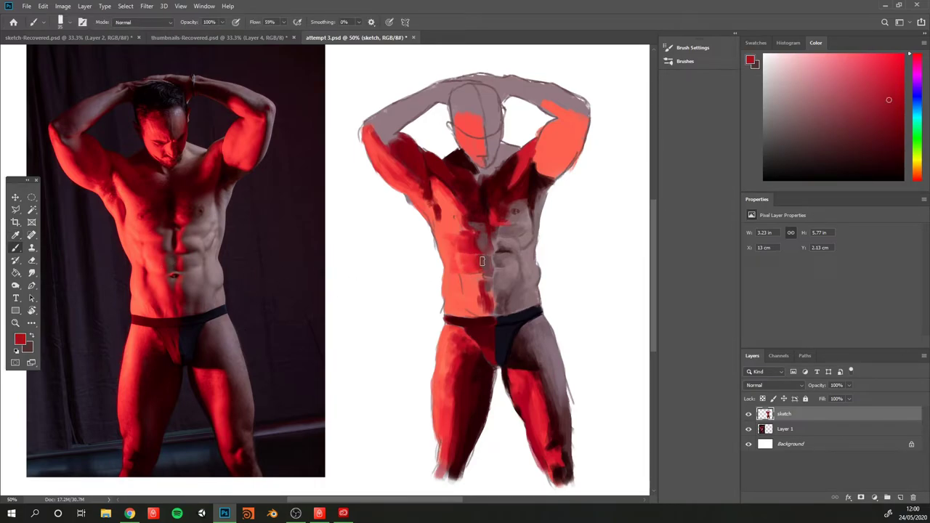
alt+click(175, 280)
Deepen the lower abdomen with dense red strokes sampled from the reference.
key(alt)
alt+click(167, 285)
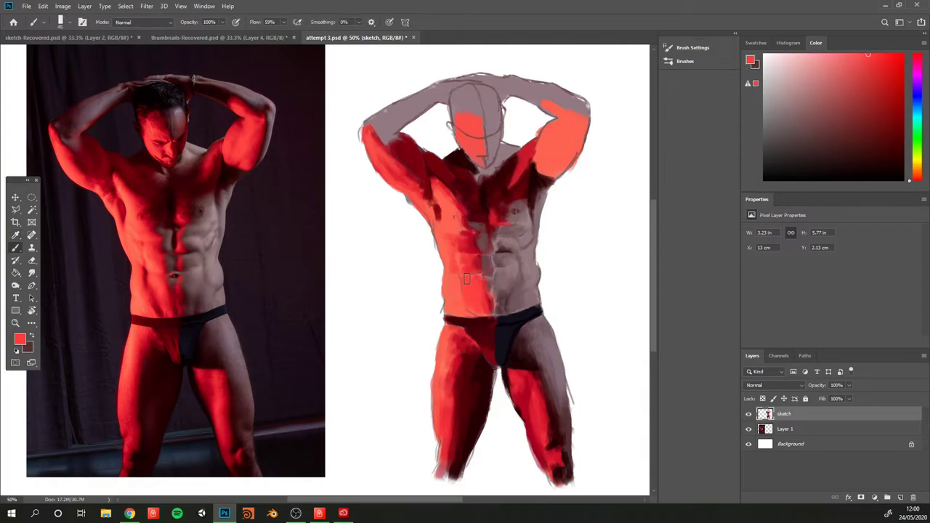
alt+click(167, 273)
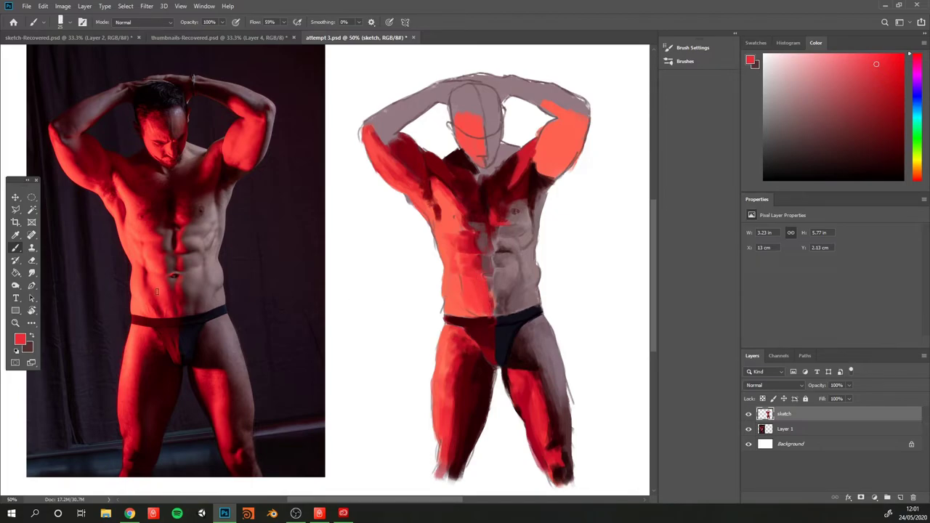
alt+click(169, 278)
drag(468, 296, 475, 314)
drag(458, 273, 468, 313)
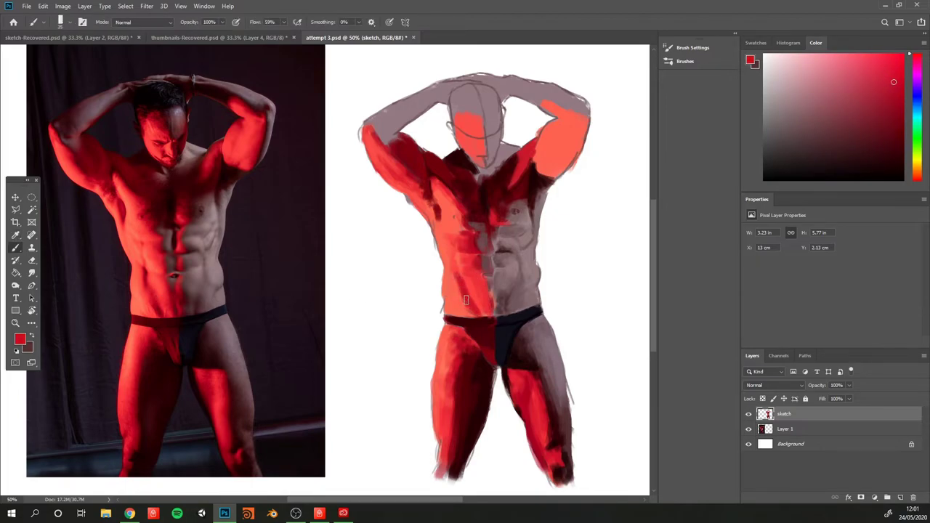
Add vivid red highlights and darker reds across the abdomen and flank.
alt+click(146, 269)
alt+click(164, 309)
alt+click(180, 308)
alt+click(154, 314)
alt+click(147, 260)
alt+click(132, 247)
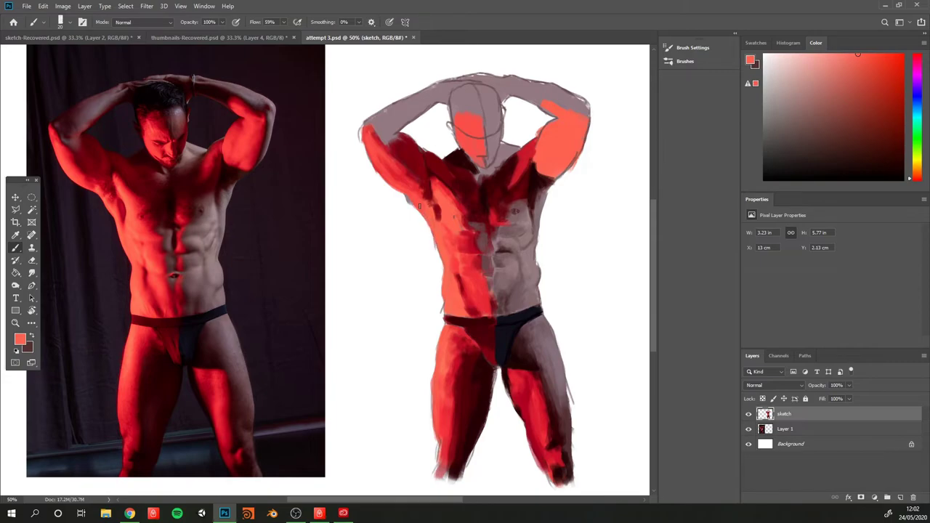
Paint dark red shadow down the torso's centre line with a smaller brush.
alt+click(172, 240)
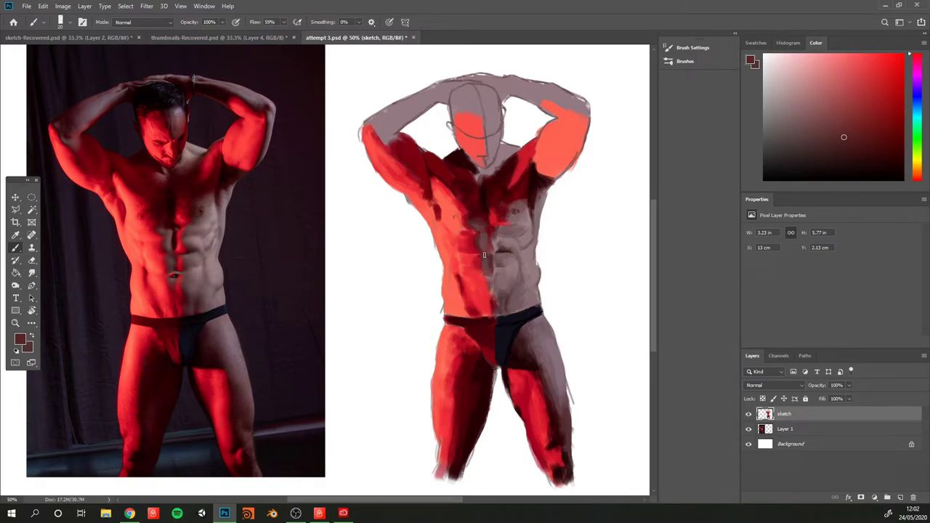
alt+click(217, 245)
key(bracketleft)
alt+click(483, 247)
alt+click(183, 296)
key(bracketright)
Define the abdominal muscles in dull brownish and very dark reds, resizing the brush.
alt+click(147, 263)
alt+click(187, 251)
key(bracketleft)
alt+click(165, 252)
alt+click(186, 237)
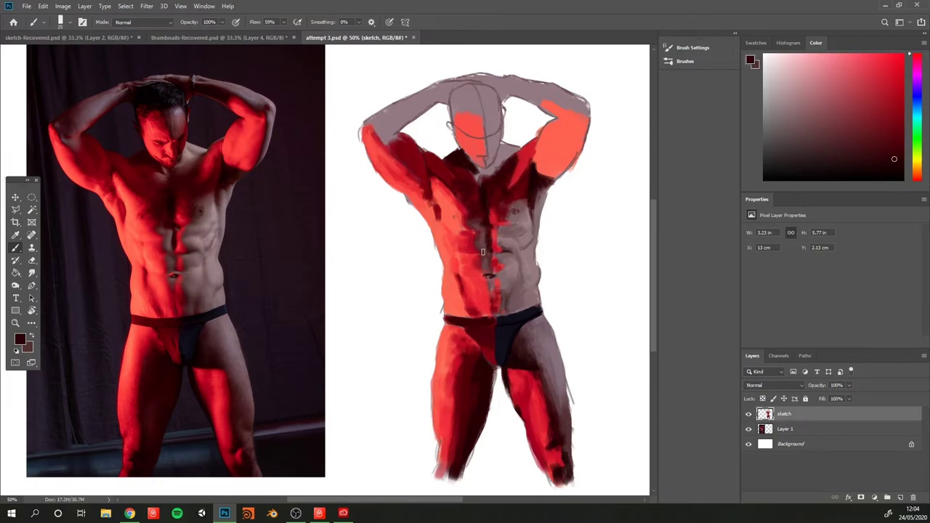
key(bracketleft)
alt+click(176, 279)
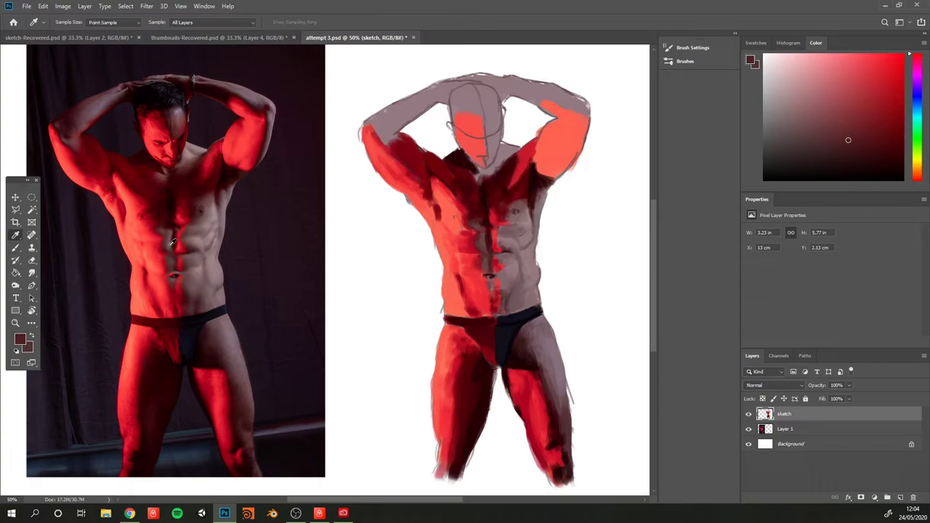
alt+click(157, 261)
key(bracketright)
key(bracketright)
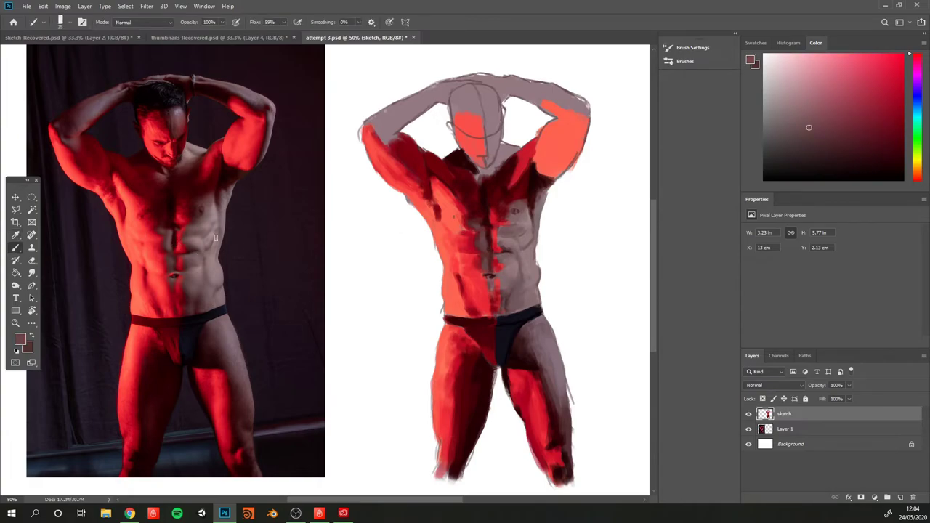
Add pinkish-grey and muted brownish-red tones around the face and raised forearm.
alt+click(210, 246)
alt+click(174, 257)
alt+click(191, 151)
alt+click(192, 158)
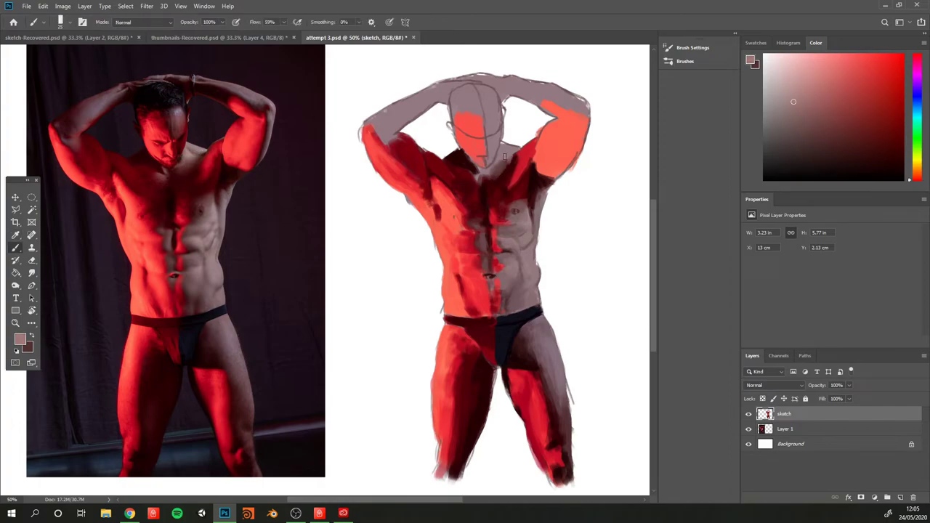
alt+click(200, 149)
alt+click(208, 156)
key(bracketleft)
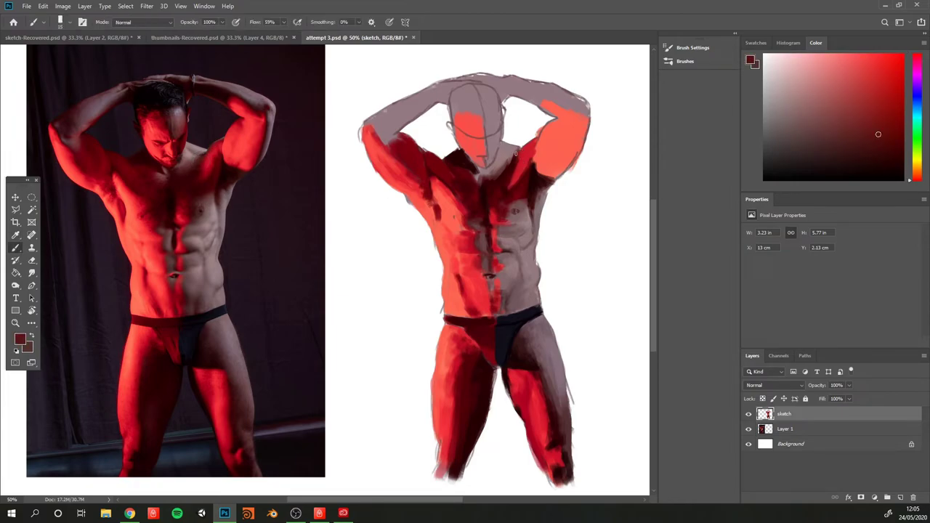
alt+click(197, 158)
key(bracketright)
Sample skin and red-brown tones from the photo and enlarge the brush.
alt+click(193, 158)
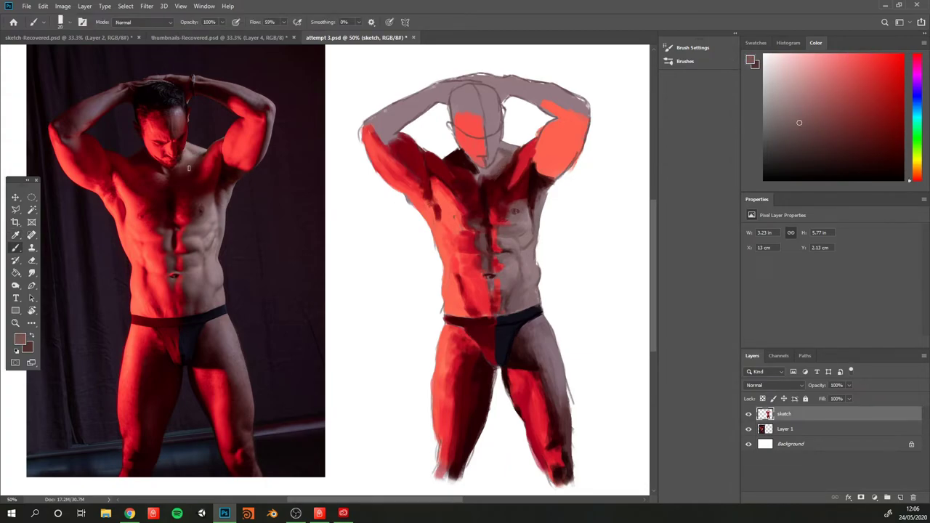
alt+click(188, 168)
key(bracketright)
key(bracketright)
alt+click(185, 166)
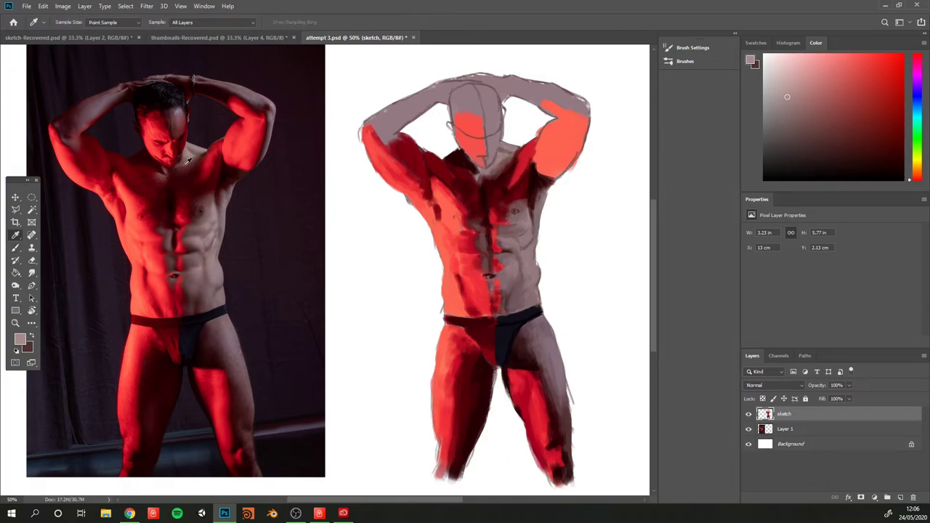
key(bracketright)
key(bracketright)
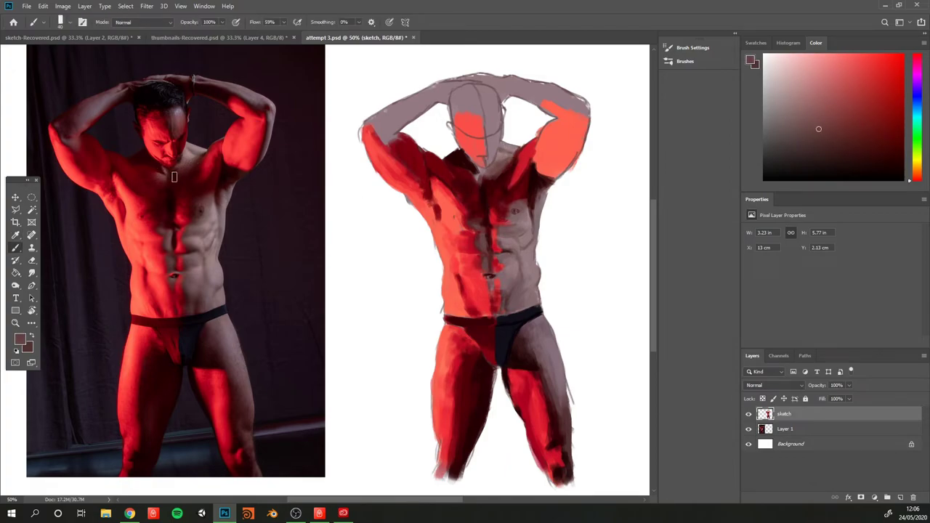
alt+click(175, 177)
alt+click(170, 167)
alt+click(272, 150)
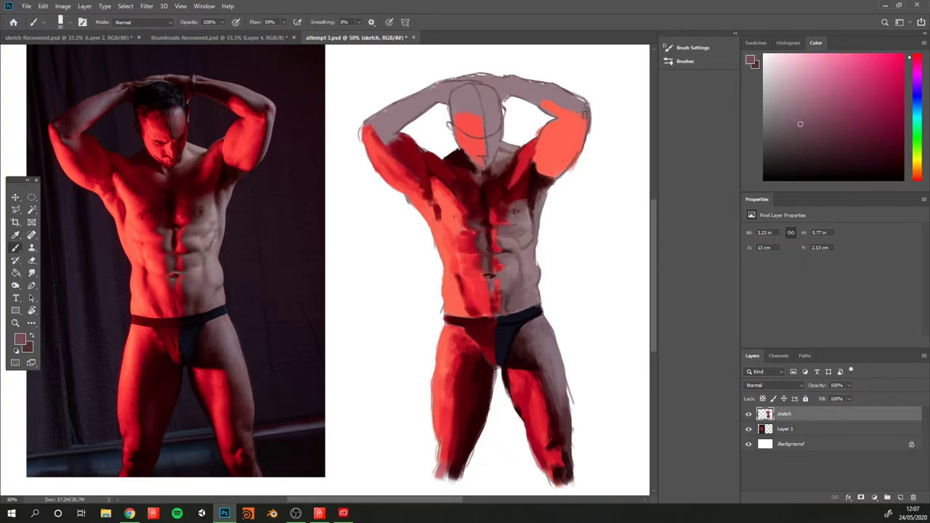
Outline the right upper arm and darken its top edge in dark maroon.
key(i)
click(276, 118)
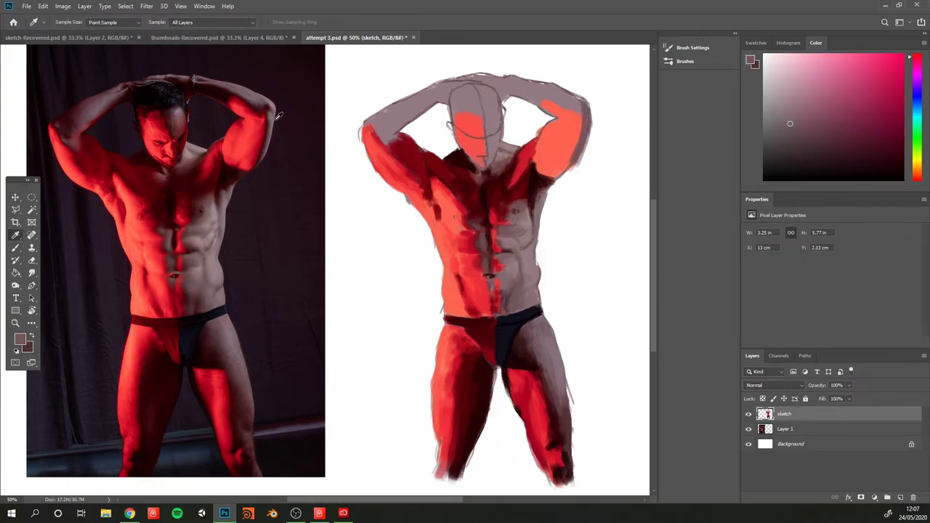
key(b)
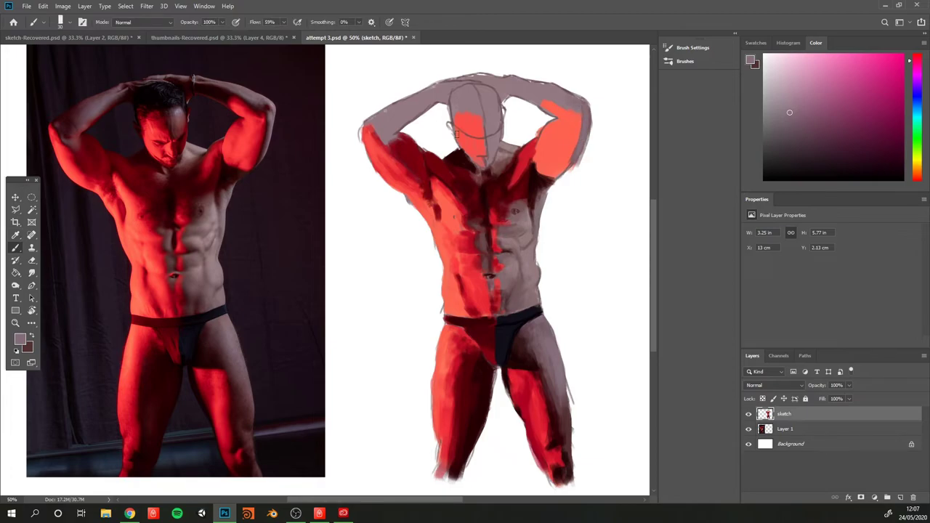
alt+click(583, 117)
key(bracketleft)
drag(583, 119, 563, 176)
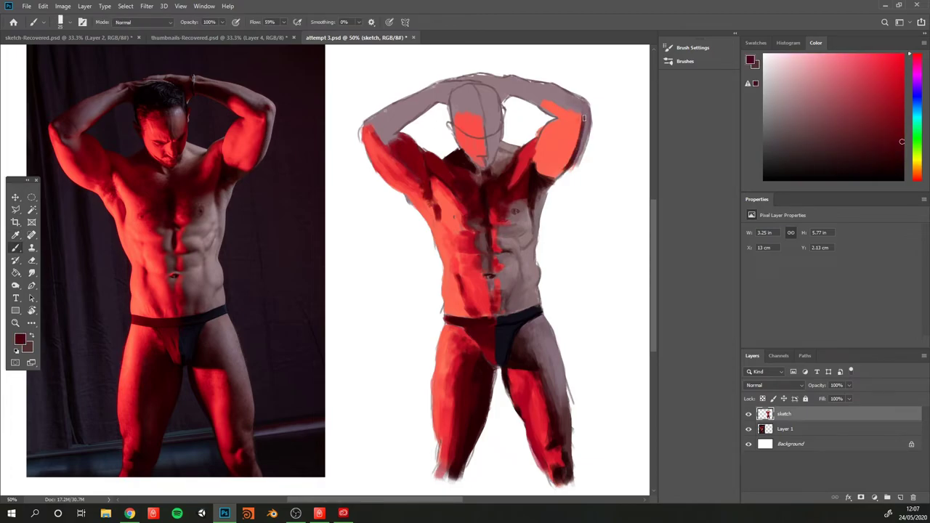
mouse_move(581, 115)
mouse_down()
mouse_move(538, 102)
mouse_move(579, 106)
mouse_move(492, 86)
mouse_up()
drag(552, 99, 575, 116)
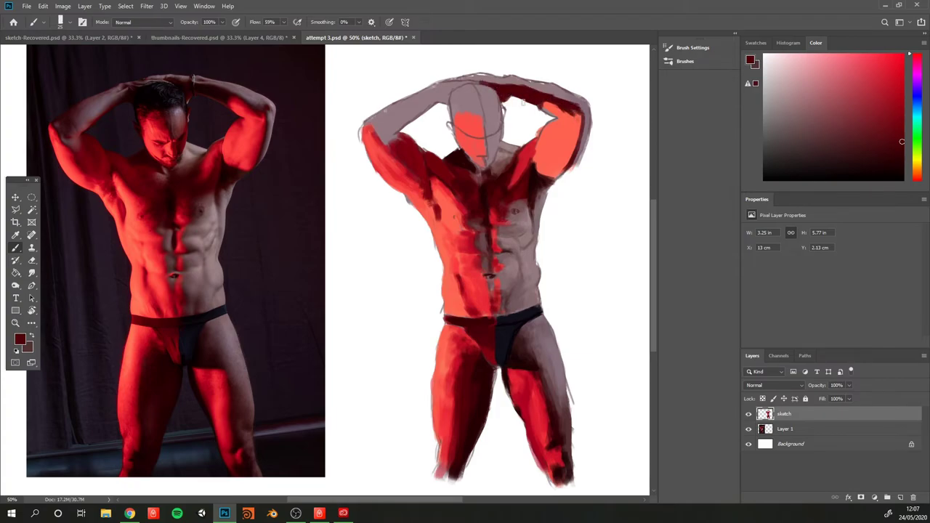
Repaint the top of the right forearm in greyish and lighter mauve.
alt+click(437, 82)
mouse_move(527, 86)
mouse_down()
mouse_move(585, 111)
mouse_move(576, 156)
mouse_up()
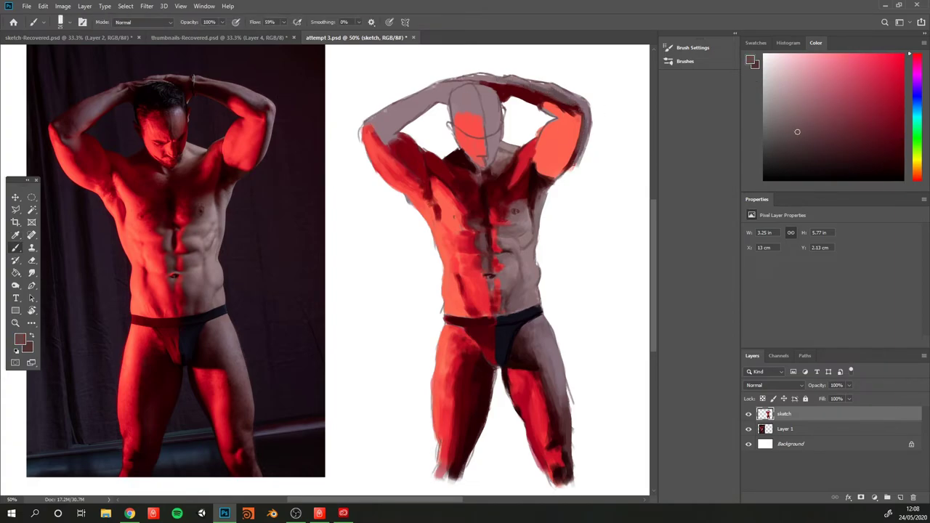
alt+click(240, 96)
key(bracketright)
drag(552, 87, 520, 80)
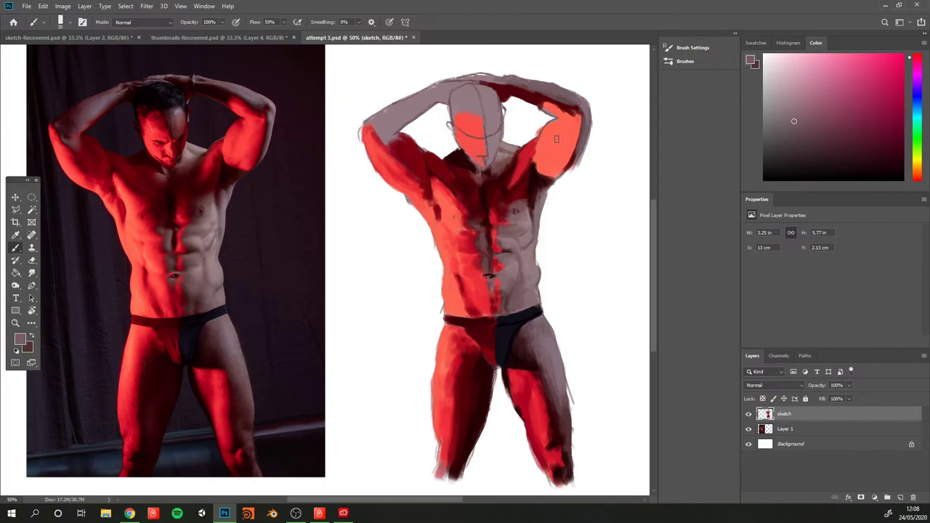
Paint darker red from the photo's arm over the orange upper arm.
key(i)
click(256, 144)
key(b)
drag(570, 136, 555, 168)
mouse_move(575, 120)
mouse_down()
mouse_move(570, 134)
mouse_move(542, 106)
mouse_move(577, 127)
mouse_move(543, 130)
mouse_up()
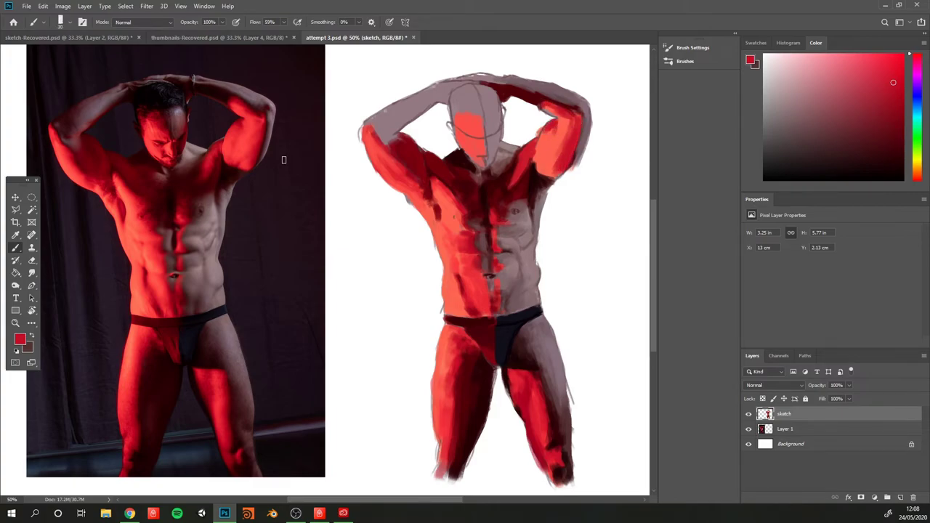
alt+click(284, 155)
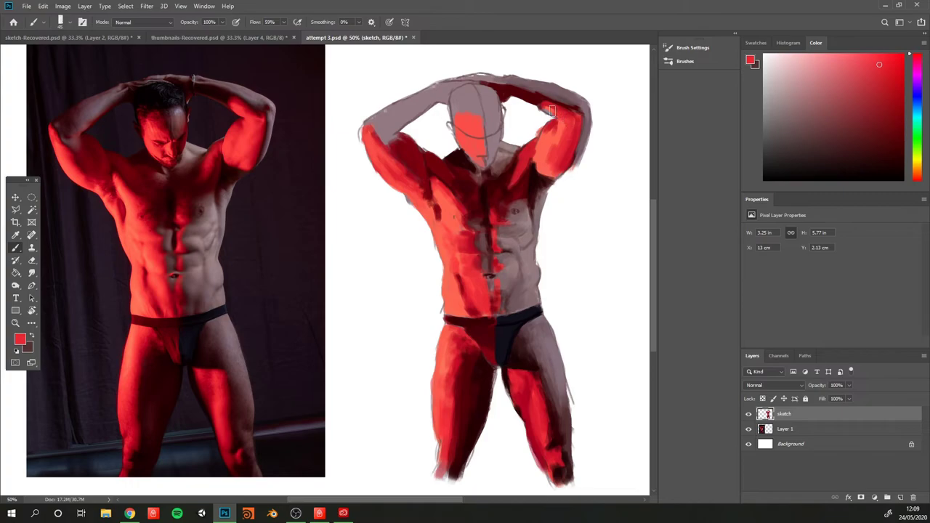
Resample new and darker reds from the reference photo for further arm strokes.
key(i)
click(246, 143)
key(b)
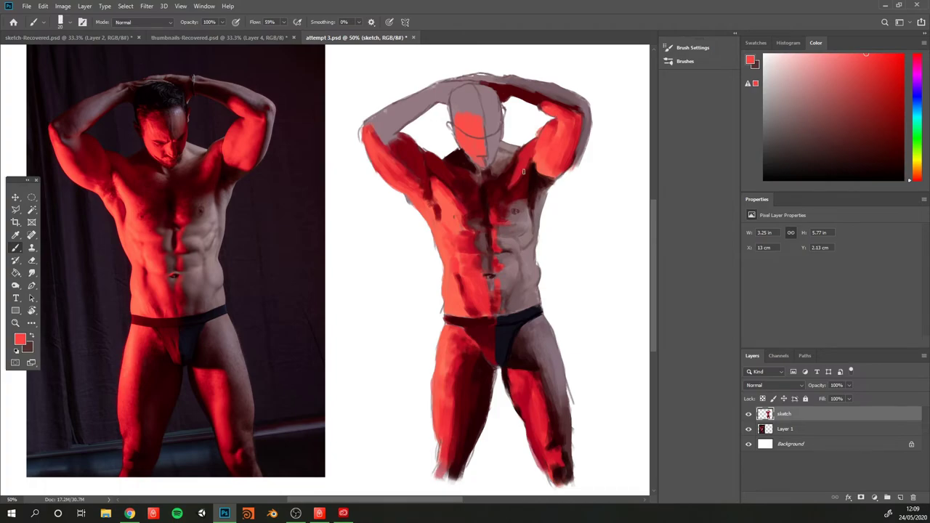
key(i)
click(247, 160)
key(b)
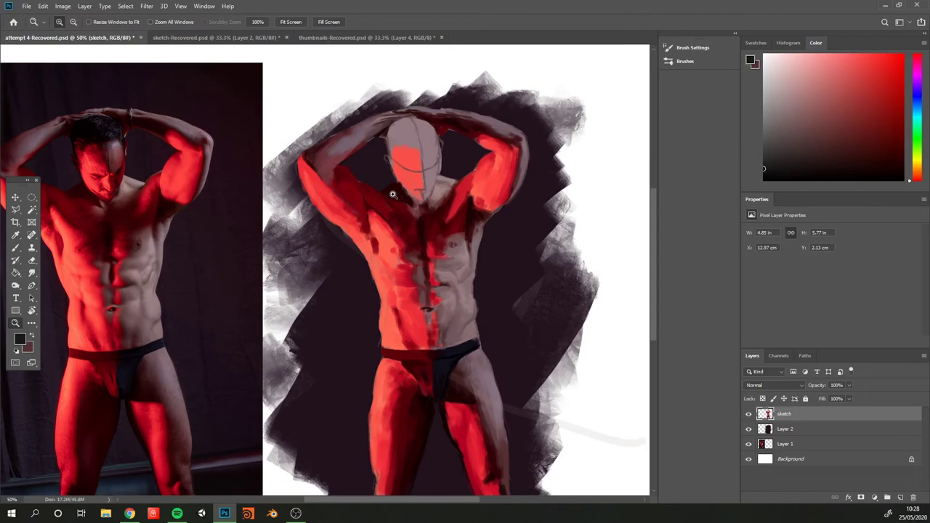
Zoom to 66.67% and shade the head, face and jaw in reddish-browns and reds.
key(ctrl+plus)
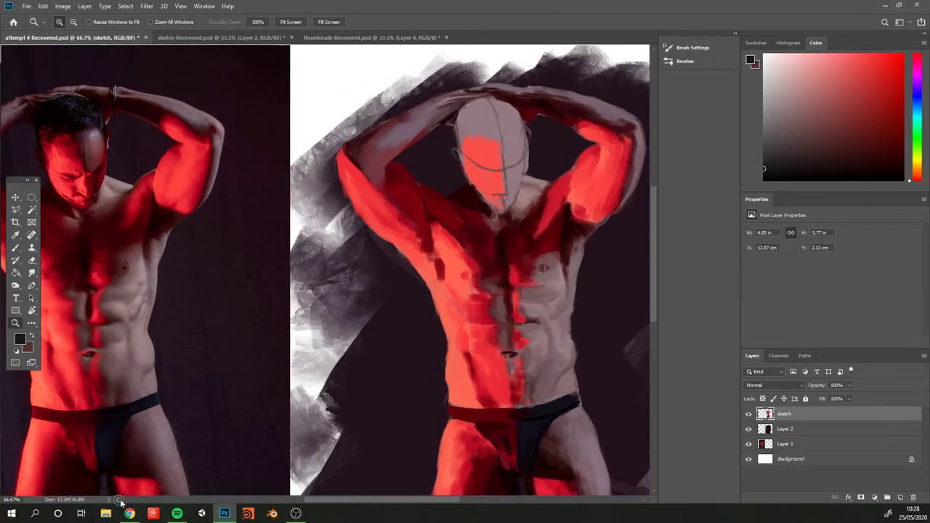
key(b)
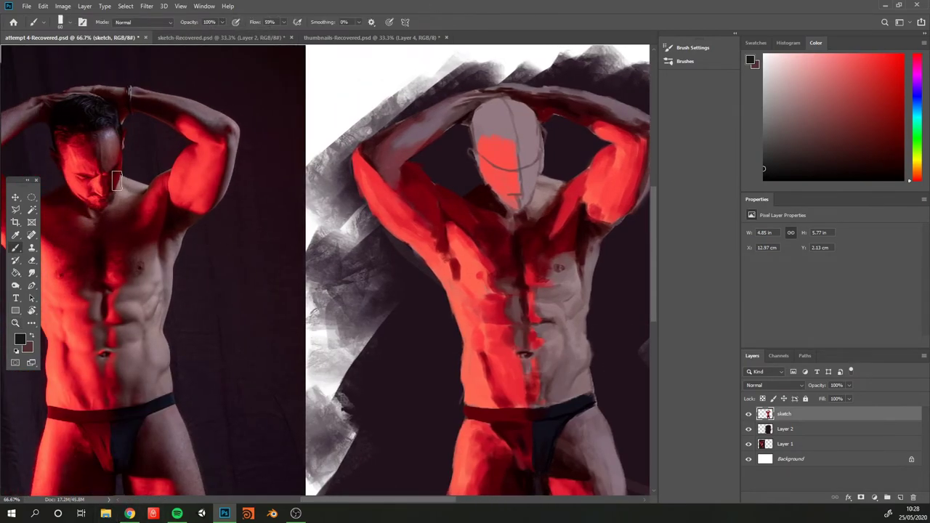
alt+click(109, 182)
drag(529, 133, 524, 150)
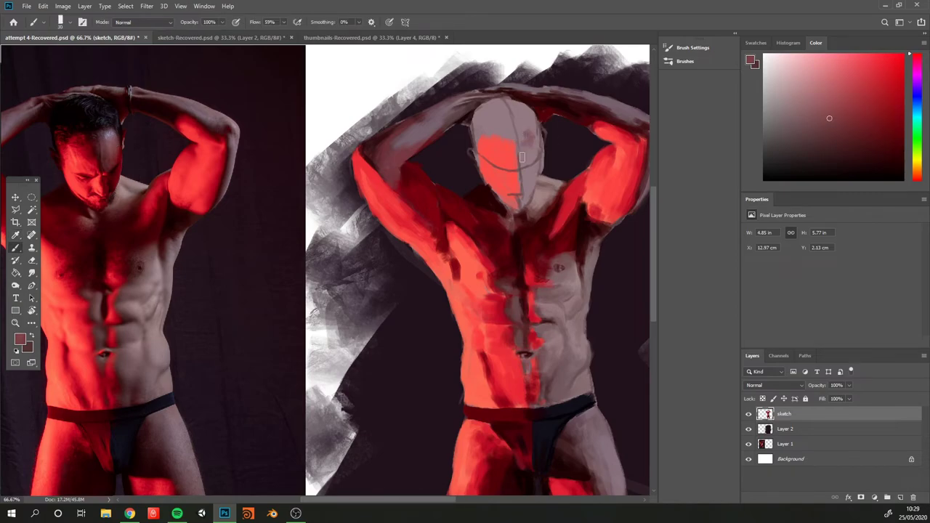
alt+click(96, 158)
mouse_move(516, 137)
mouse_down()
mouse_move(517, 166)
mouse_move(497, 138)
mouse_move(500, 150)
mouse_move(494, 145)
mouse_move(483, 163)
mouse_move(512, 165)
mouse_move(486, 168)
mouse_move(506, 202)
mouse_up()
alt+click(93, 150)
alt+click(92, 167)
mouse_move(490, 168)
mouse_down()
mouse_move(503, 190)
mouse_move(515, 180)
mouse_up()
Paint a dark maroon stroke across the eyes, sampling darker and brighter reds.
alt+click(98, 175)
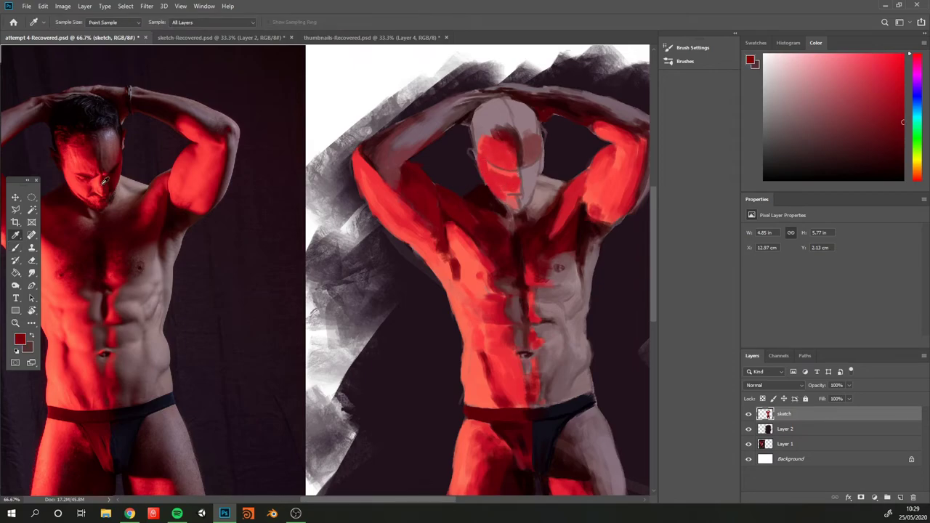
drag(494, 165, 513, 169)
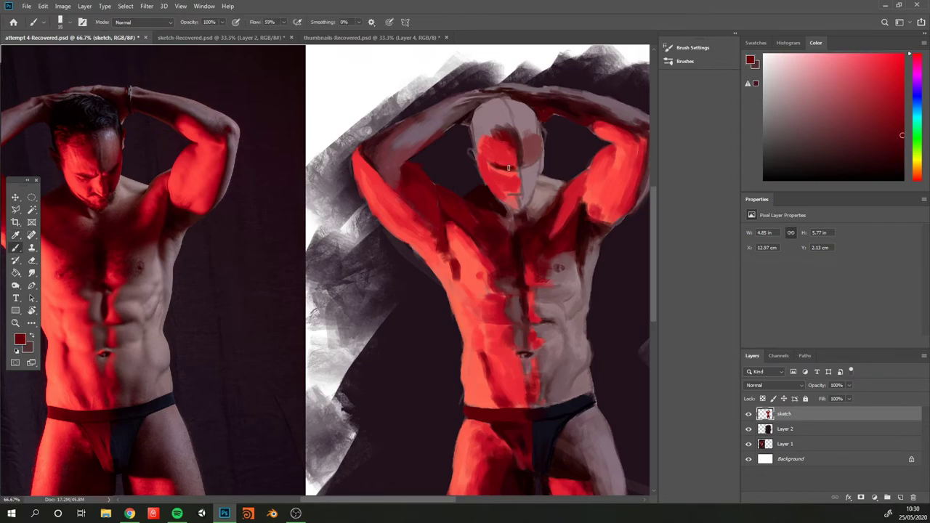
alt+click(415, 215)
alt+click(88, 175)
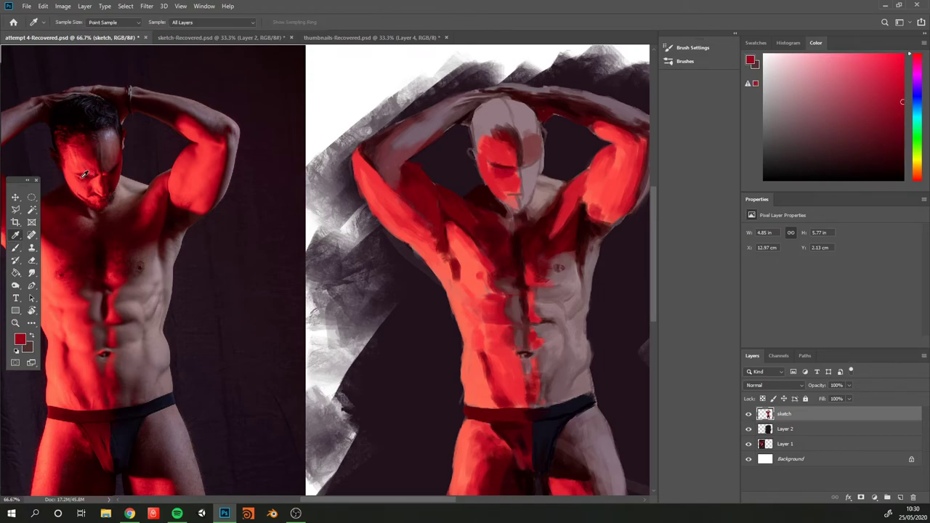
alt+click(503, 167)
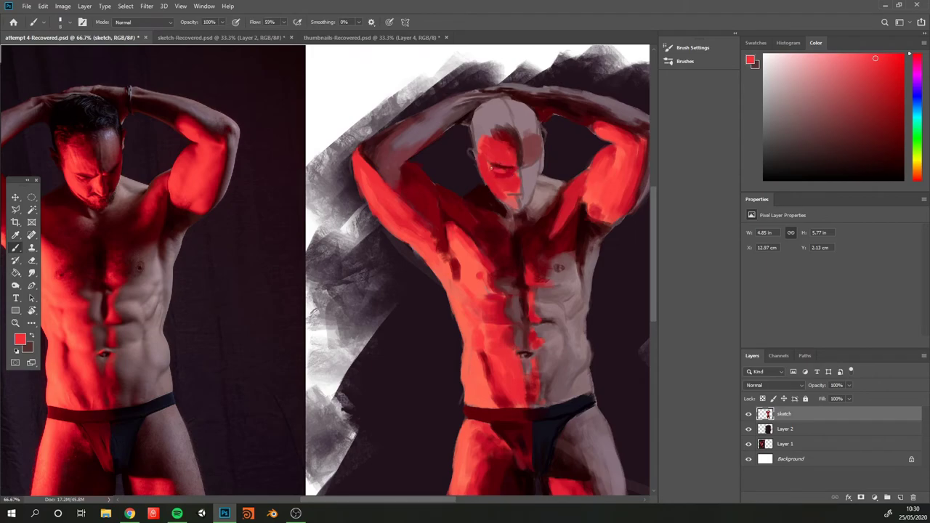
alt+click(401, 217)
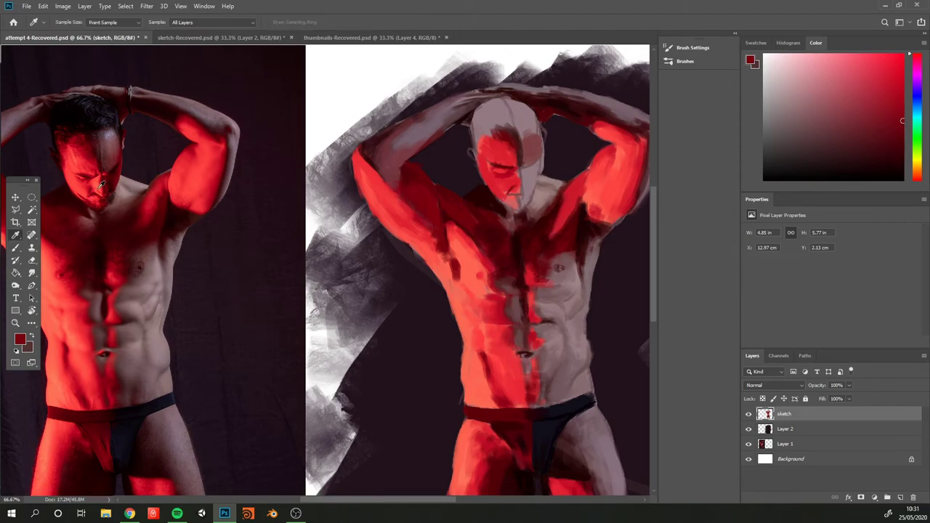
alt+click(500, 194)
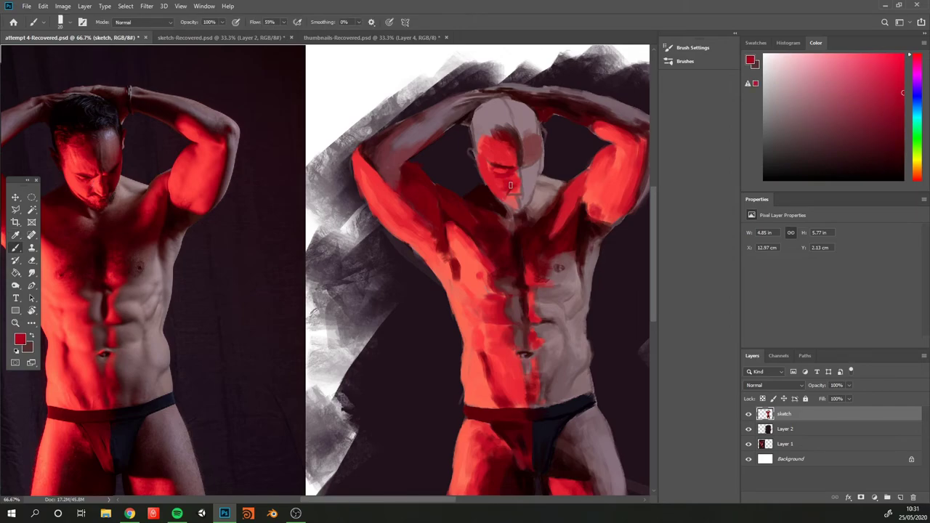
Darken the chin, neck, jaw and cheek with deep reds and maroon-brown.
alt+click(125, 165)
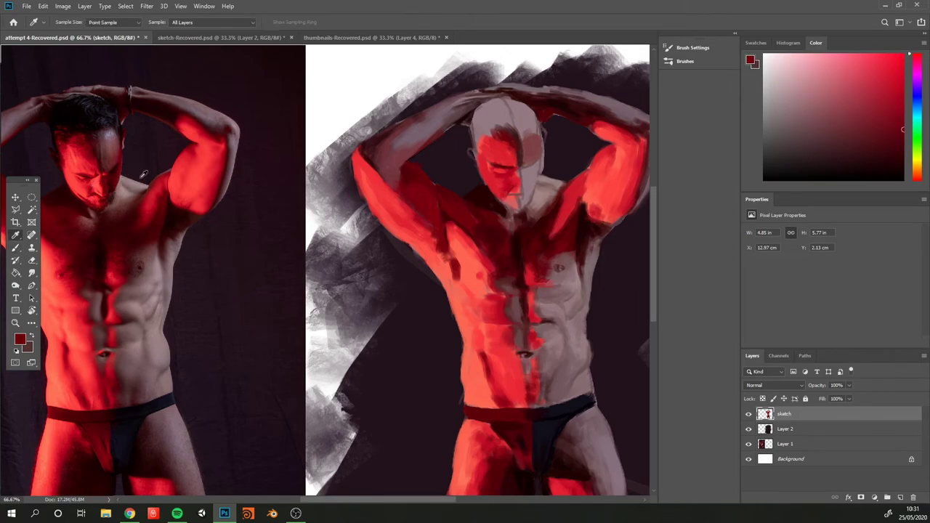
mouse_move(536, 167)
mouse_down()
mouse_move(520, 206)
mouse_move(536, 178)
mouse_up()
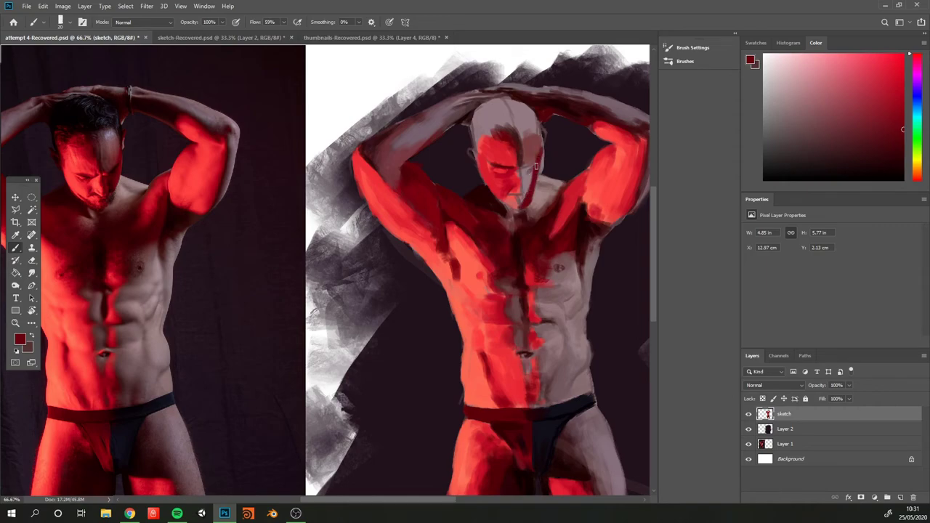
alt+click(116, 181)
drag(525, 191, 534, 170)
alt+click(105, 186)
alt+click(120, 178)
alt+click(108, 178)
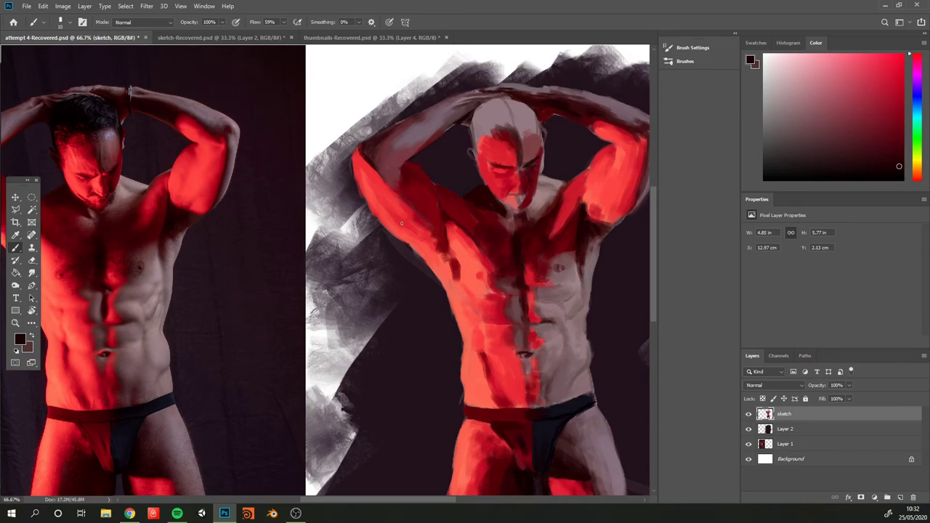
Detail the mouth, chin and stubble in dark maroons and salmon reds, resizing the brush.
alt+click(103, 171)
key(bracketright)
alt+click(519, 173)
alt+click(106, 188)
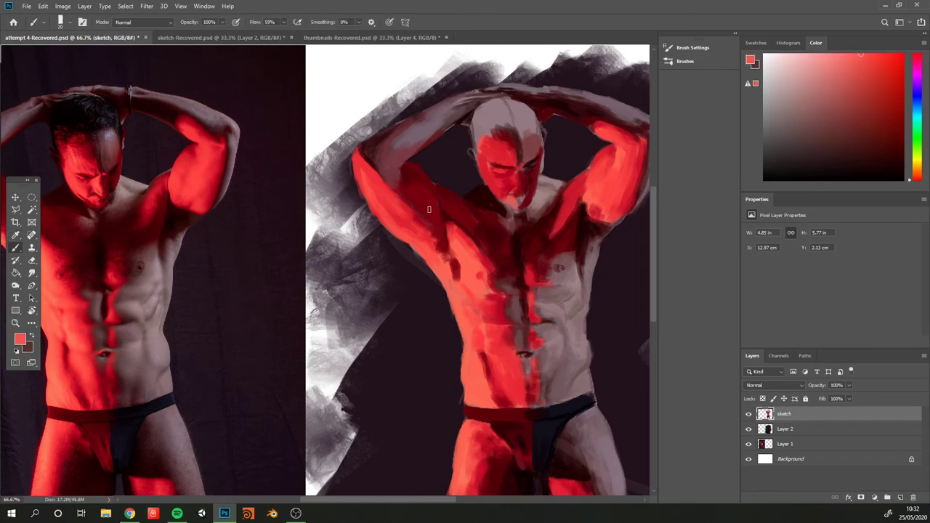
key(bracketleft)
alt+click(116, 185)
alt+click(105, 204)
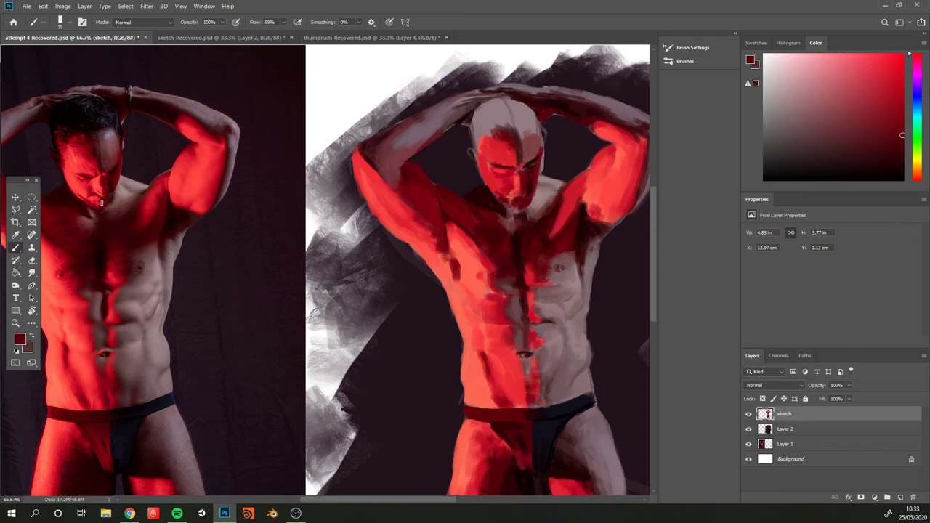
alt+click(213, 205)
alt+click(119, 176)
alt+click(91, 173)
Paint red strokes over the head, then add black hair sampled from the photo.
alt+click(519, 198)
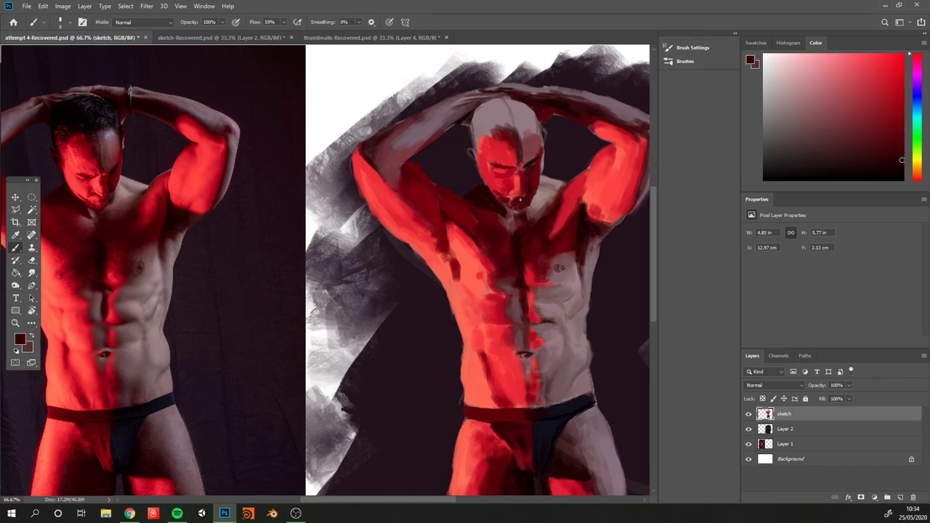
alt+click(517, 172)
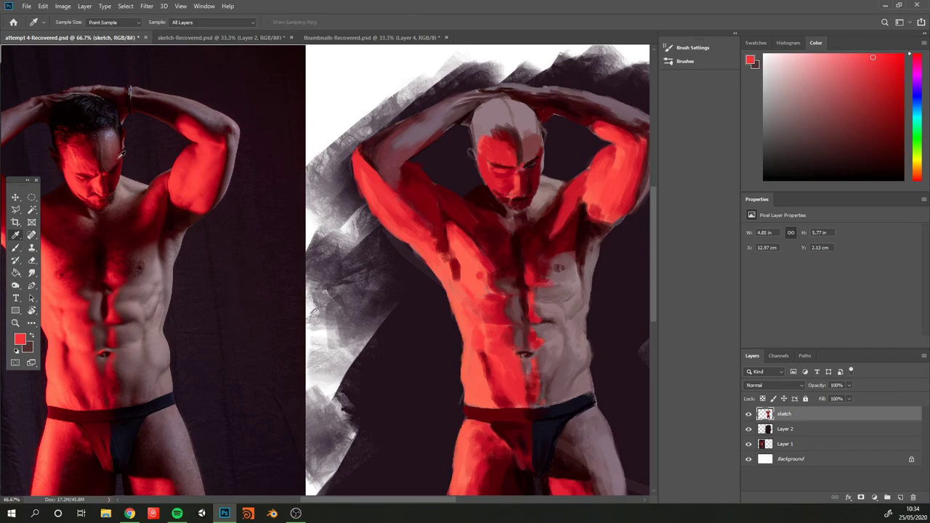
alt+click(123, 156)
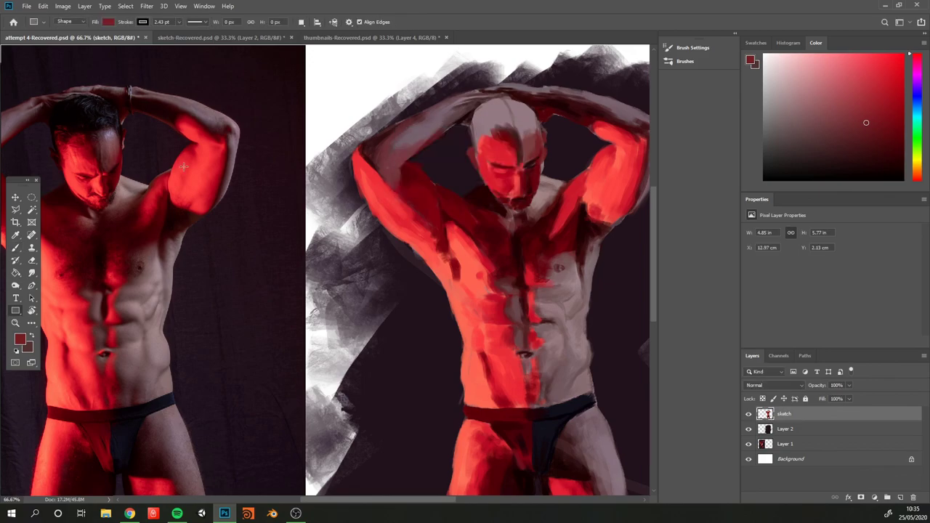
alt+click(91, 149)
mouse_move(477, 134)
mouse_down()
mouse_move(497, 149)
mouse_move(477, 119)
mouse_move(501, 122)
mouse_move(483, 125)
mouse_move(482, 141)
mouse_move(473, 128)
mouse_move(499, 102)
mouse_move(486, 144)
mouse_up()
alt+click(48, 132)
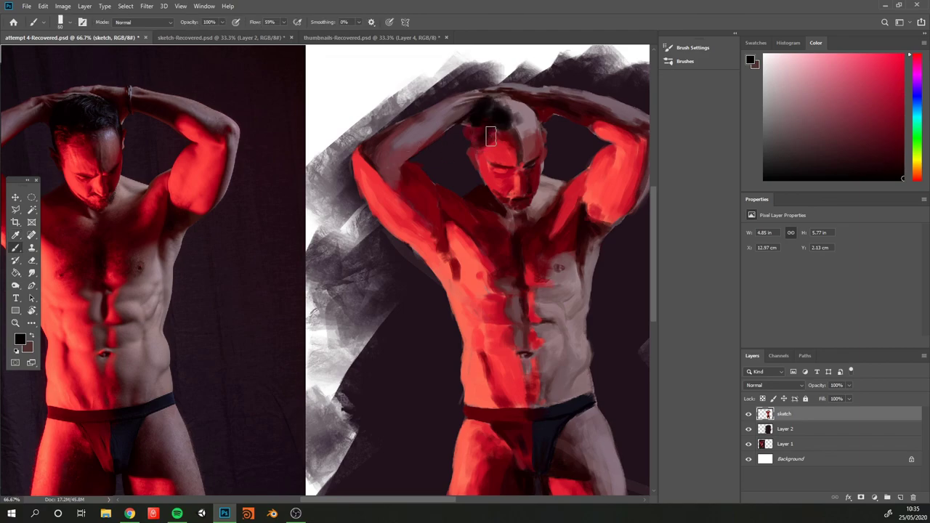
alt+click(109, 107)
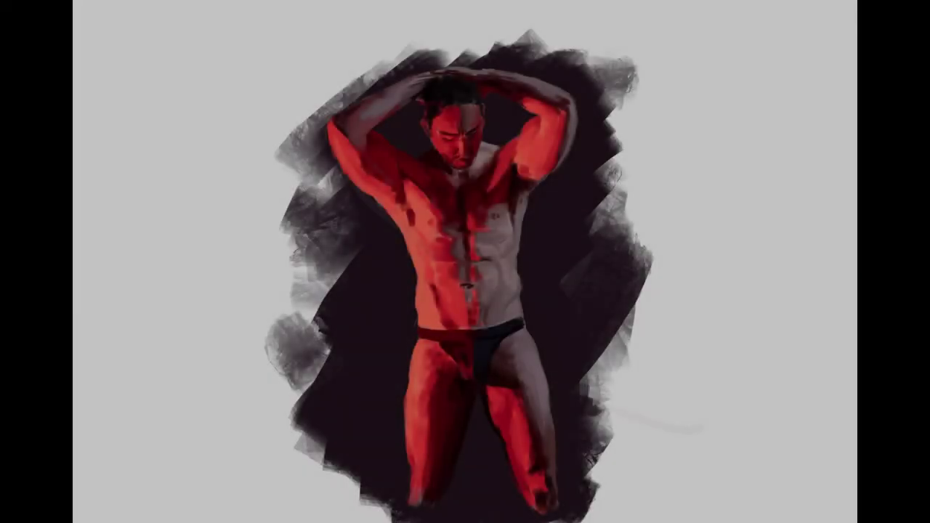